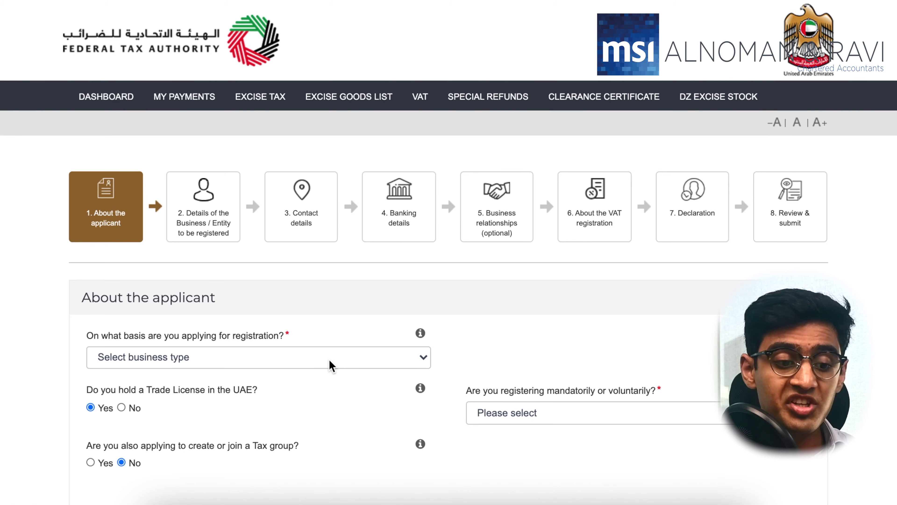
Scroll down the newly opened VAT registration form at step 1, About the applicant
{"action": "scroll", "coordinate": [330, 366], "scroll_direction": "down", "scroll_amount": 3}
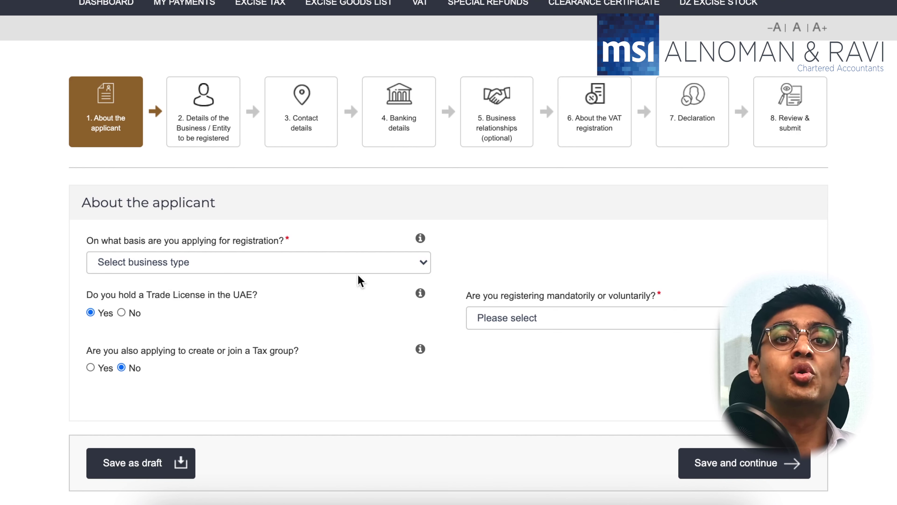
Register as 'Legal person - Incorporated' on a mandatory basis and save step 1
{"action": "left_click", "coordinate": [373, 272]}
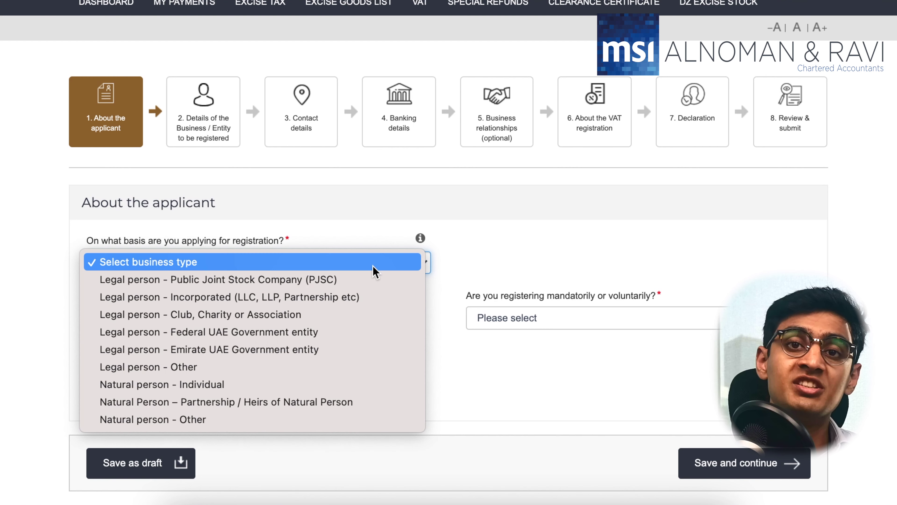
{"action": "left_click", "coordinate": [347, 300]}
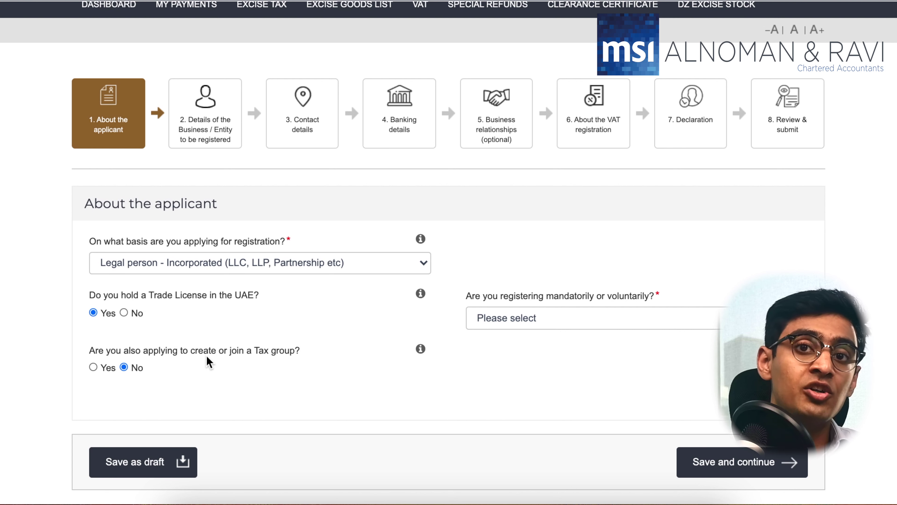
{"action": "left_click", "coordinate": [497, 319]}
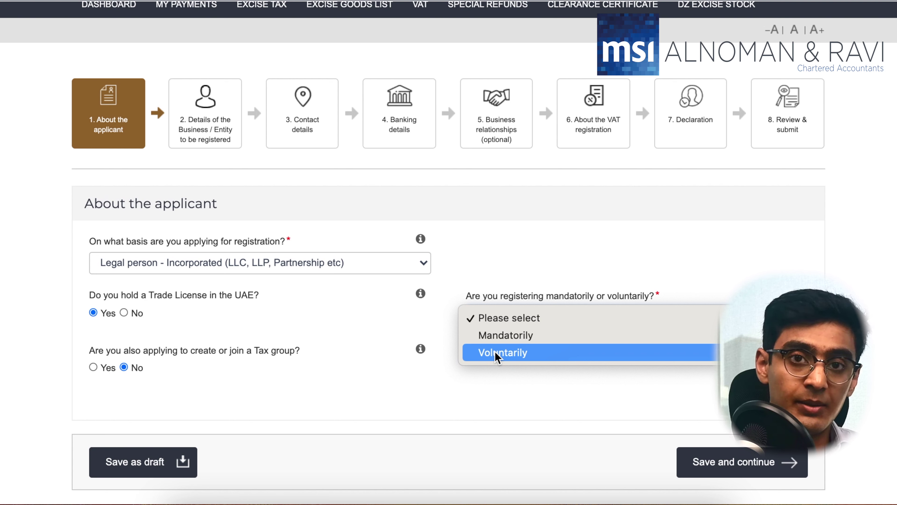
{"action": "left_click", "coordinate": [501, 336]}
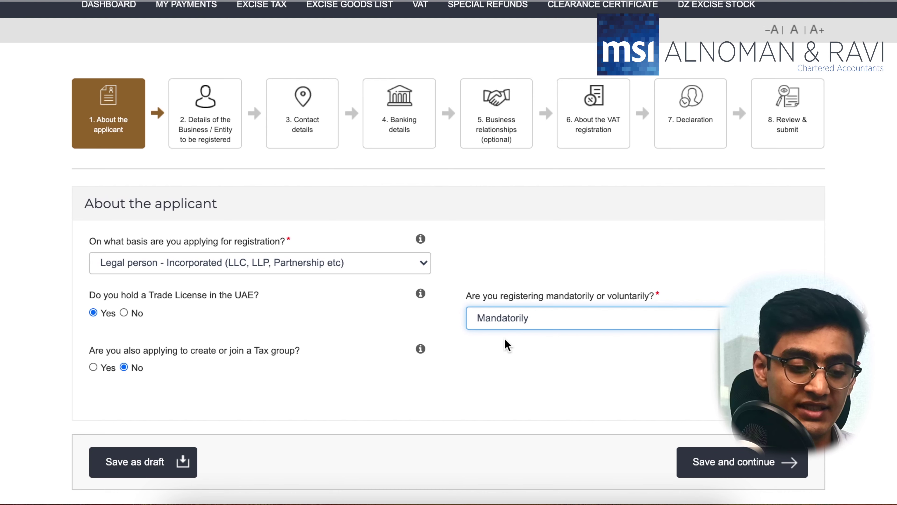
{"action": "left_click", "coordinate": [703, 461]}
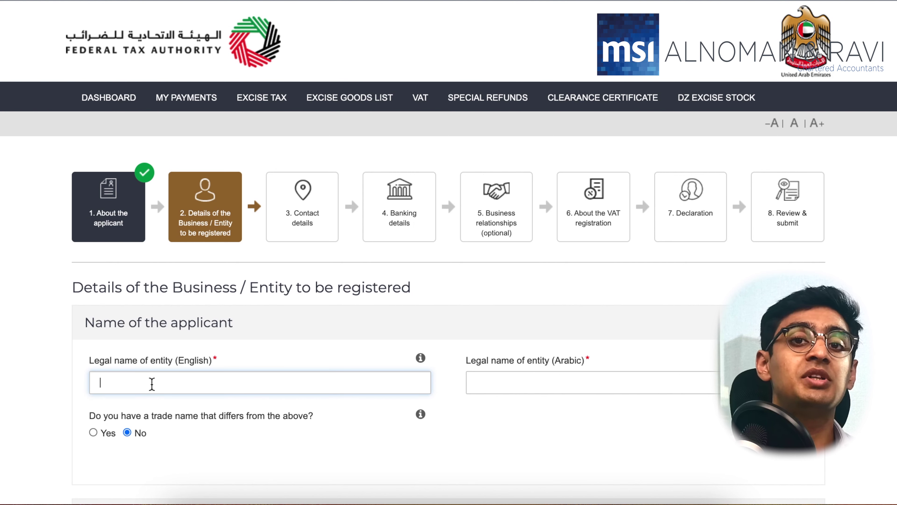
Answer No to trading under a different trade name
{"action": "key", "text": "Tab"}
{"action": "scroll", "coordinate": [130, 413], "scroll_direction": "down", "scroll_amount": 2}
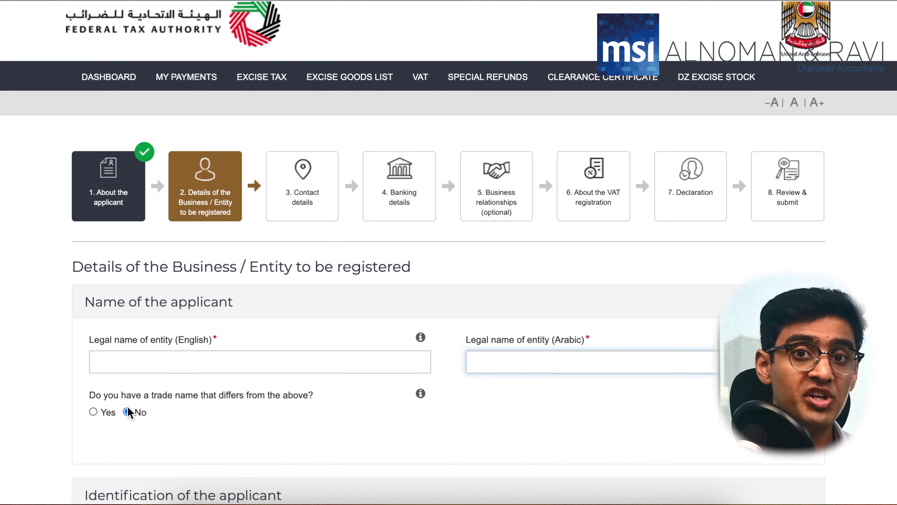
{"action": "scroll", "coordinate": [129, 413], "scroll_direction": "down", "scroll_amount": 3}
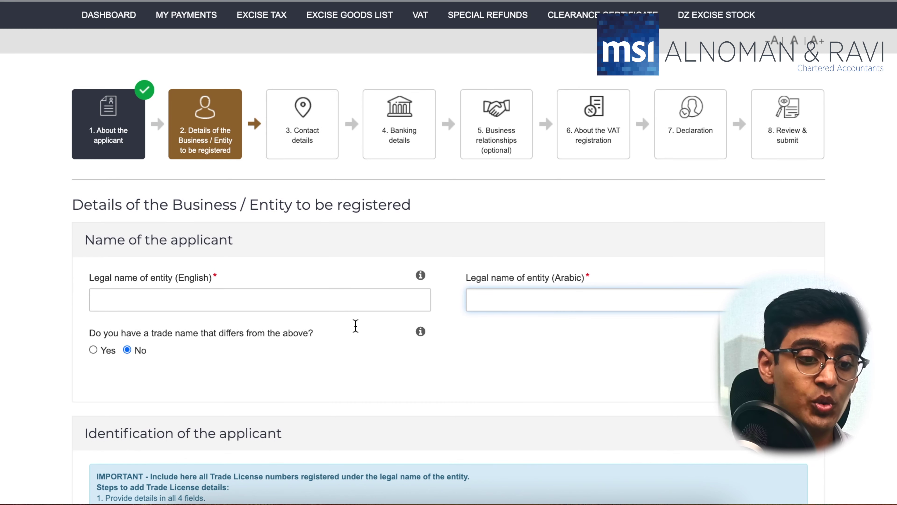
{"action": "left_click", "coordinate": [94, 350]}
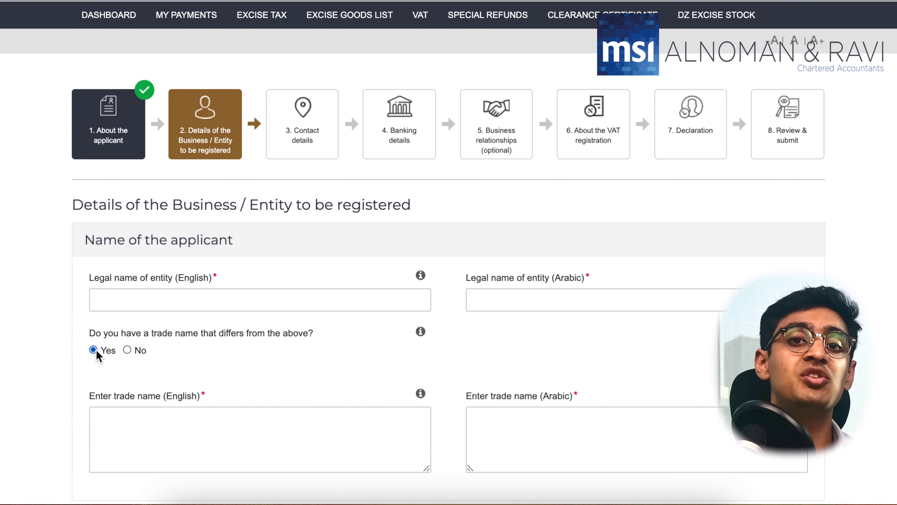
{"action": "left_click", "coordinate": [130, 350]}
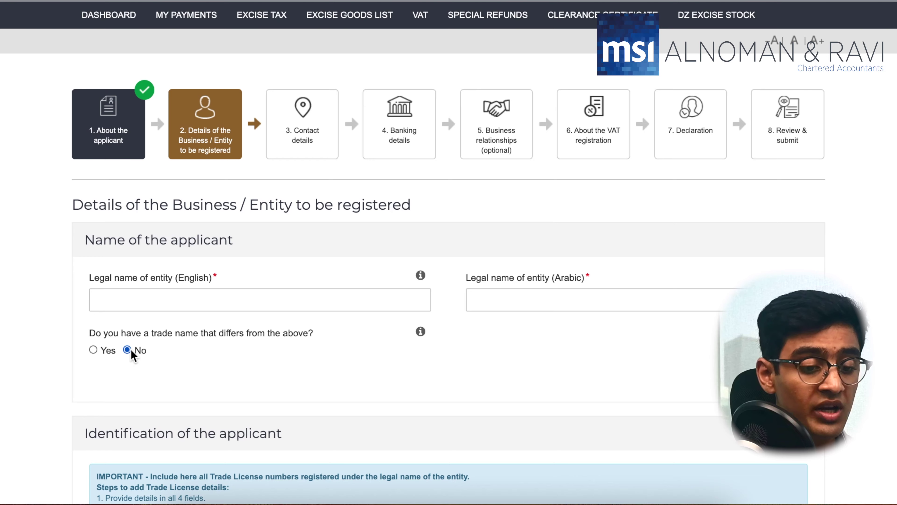
{"action": "scroll", "coordinate": [131, 354], "scroll_direction": "down", "scroll_amount": 10}
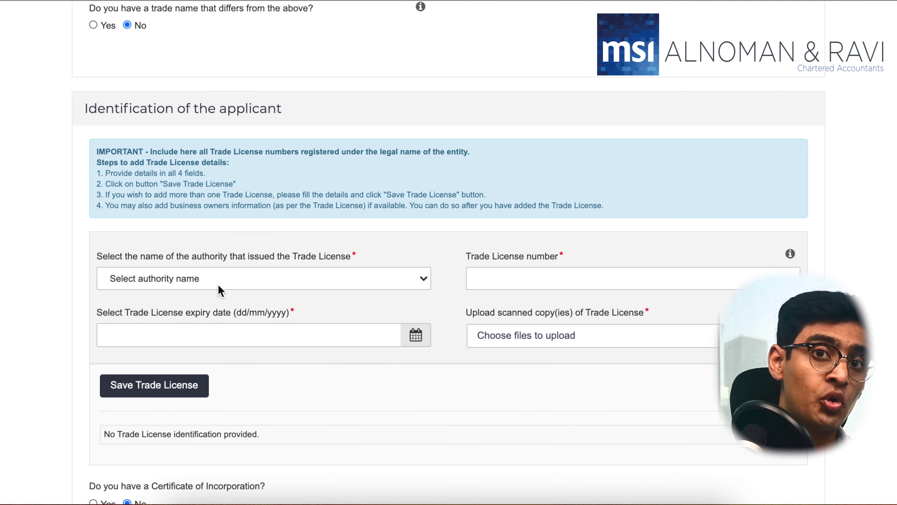
Save a Dubai Department of Economic Development trade license with its scanned PDF attached
{"action": "left_click", "coordinate": [220, 285]}
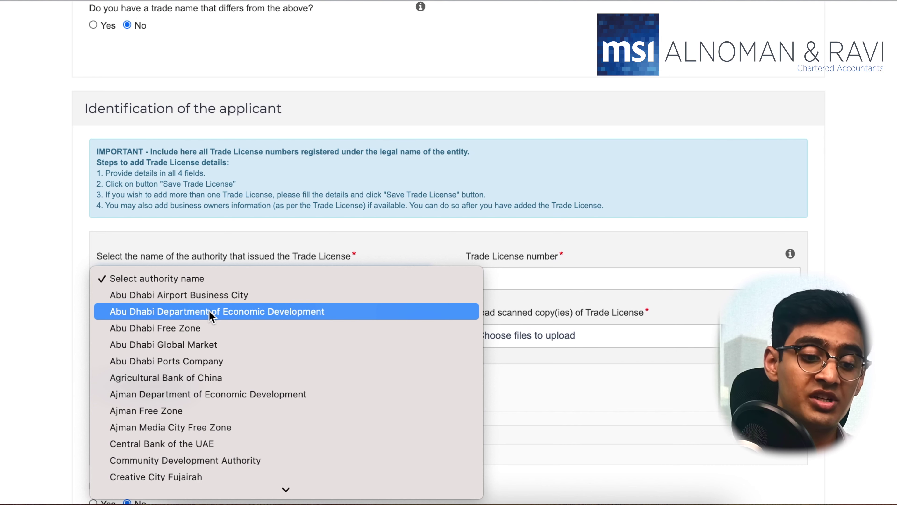
{"action": "scroll", "coordinate": [202, 367], "scroll_direction": "down", "scroll_amount": 6}
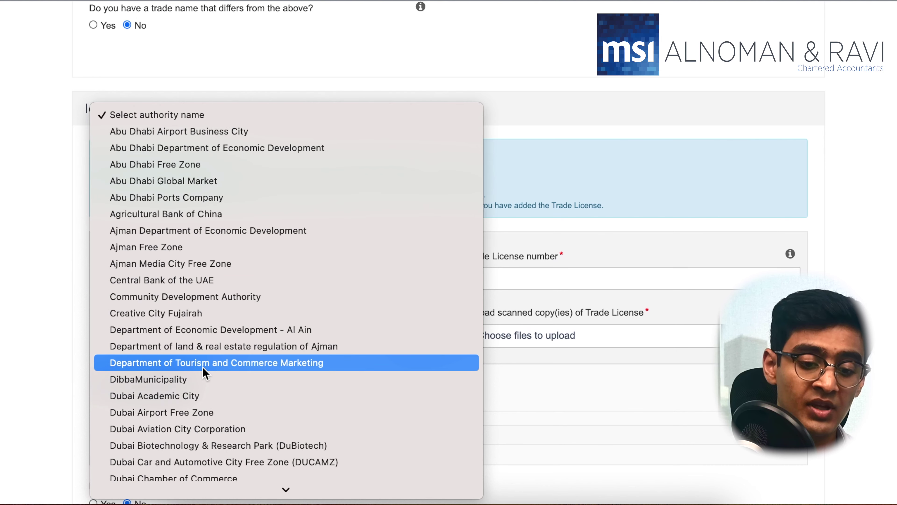
{"action": "left_click", "coordinate": [202, 368]}
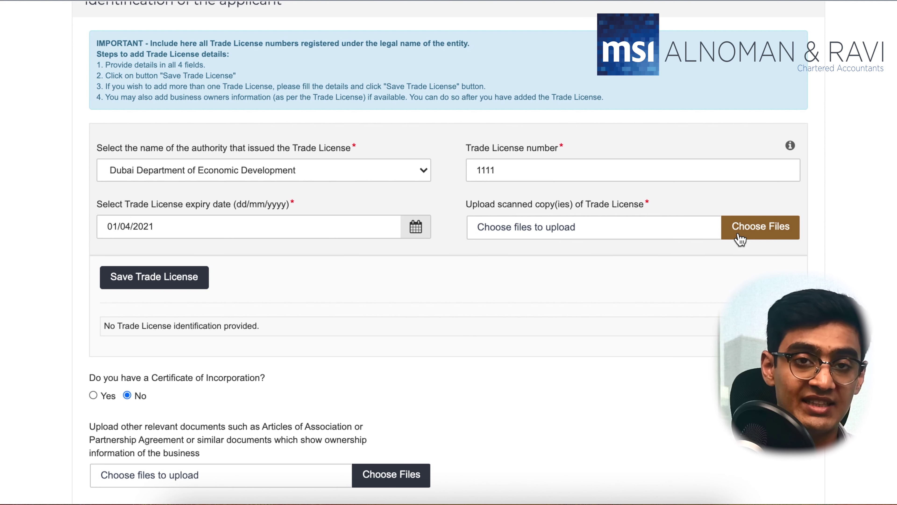
{"action": "left_click", "coordinate": [740, 239]}
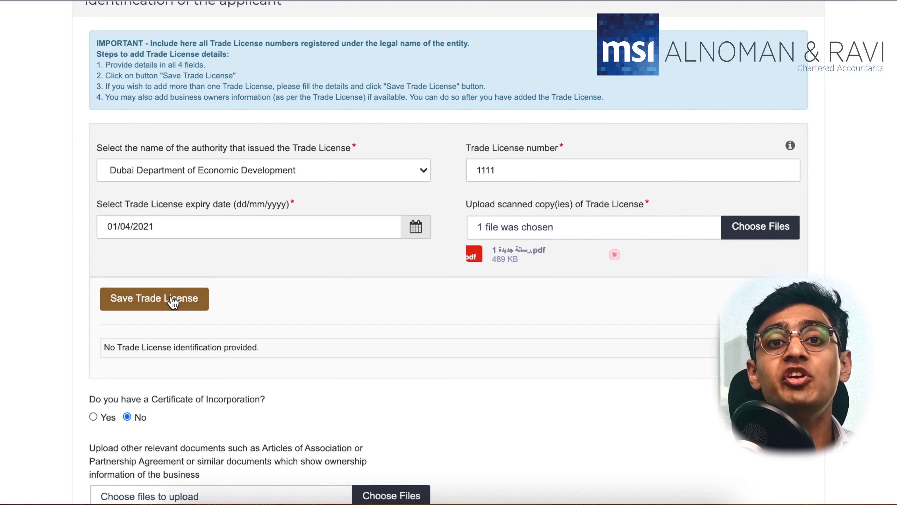
{"action": "left_click", "coordinate": [174, 301]}
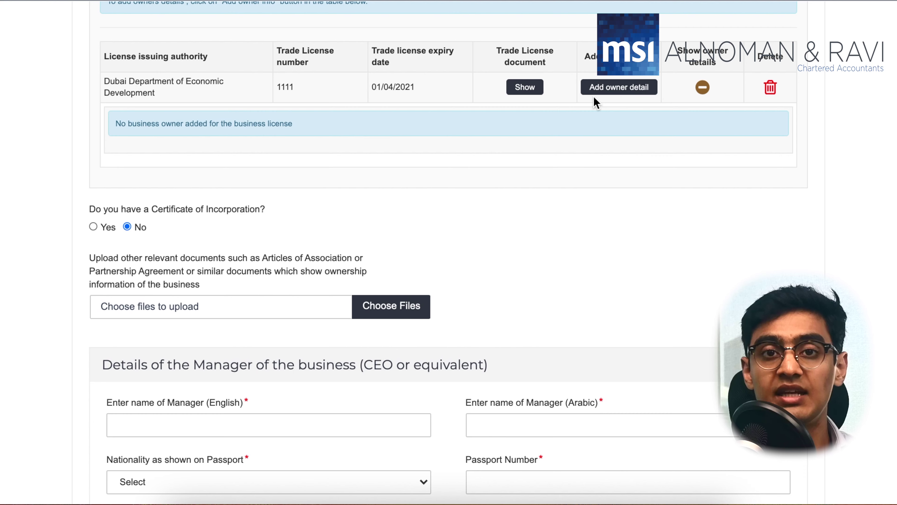
Make the owner a natural person, confirm a Certificate of Incorporation, and begin the manager's details
{"action": "left_click", "coordinate": [607, 87]}
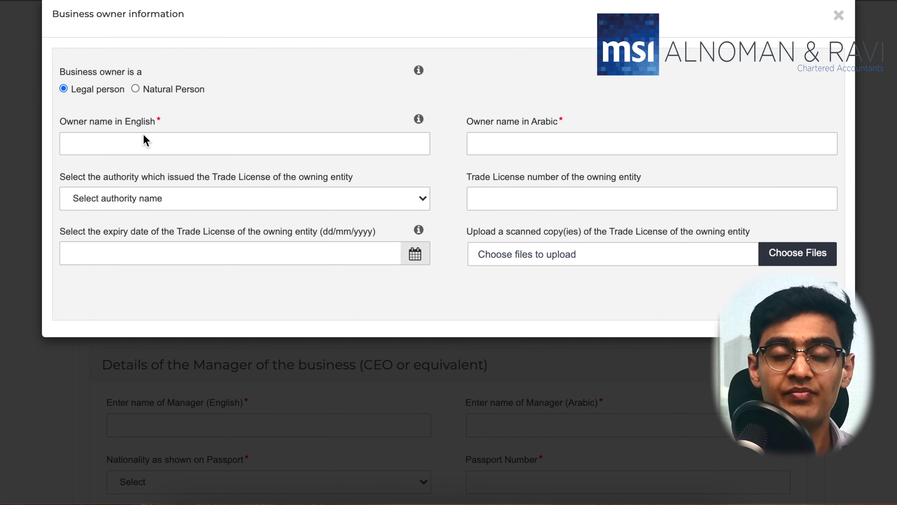
{"action": "left_click", "coordinate": [136, 89]}
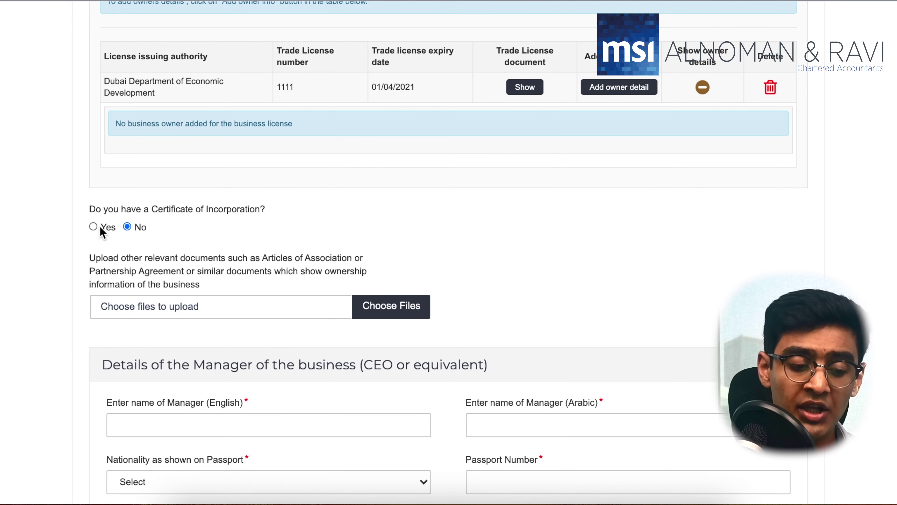
{"action": "left_click", "coordinate": [100, 226]}
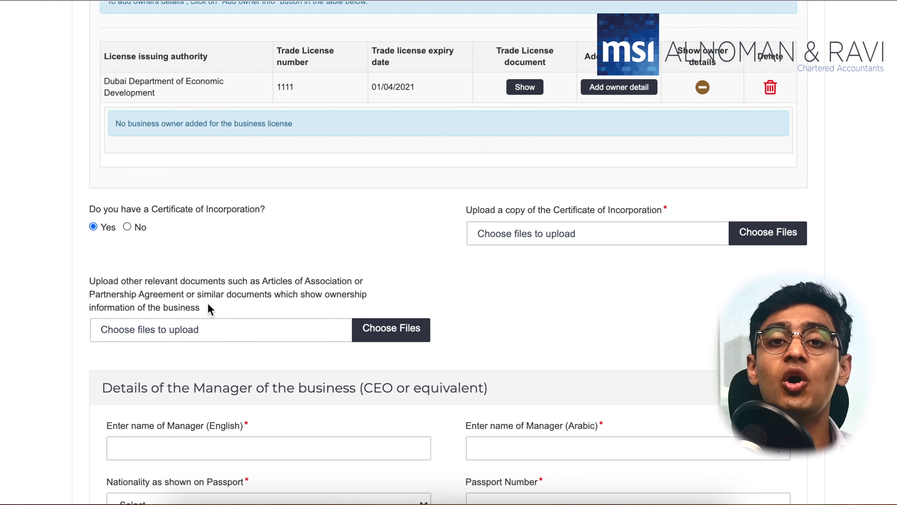
{"action": "scroll", "coordinate": [209, 307], "scroll_direction": "down", "scroll_amount": 6}
{"action": "scroll", "coordinate": [208, 302], "scroll_direction": "down", "scroll_amount": 1}
{"action": "left_click", "coordinate": [198, 182]}
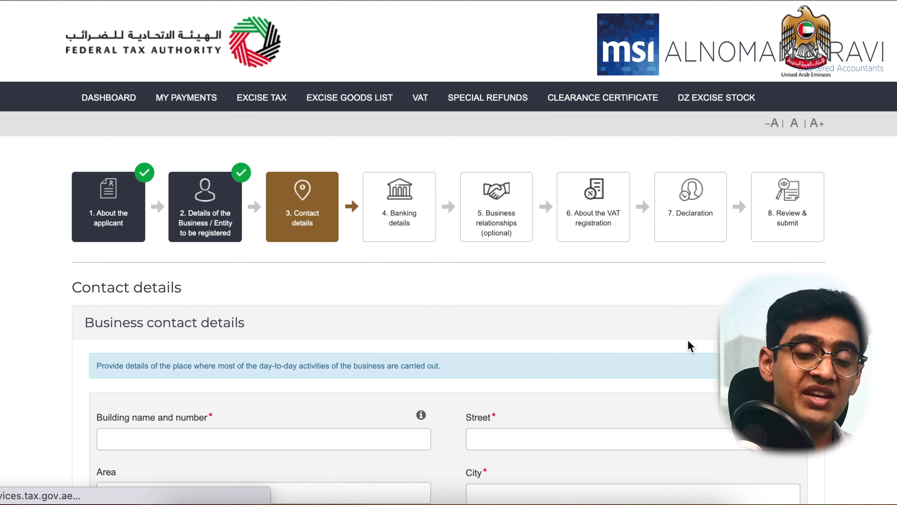
Scroll through the Contact details form to reach Banking details
{"action": "scroll", "coordinate": [472, 336], "scroll_direction": "down", "scroll_amount": 4}
{"action": "scroll", "coordinate": [471, 330], "scroll_direction": "down", "scroll_amount": 1}
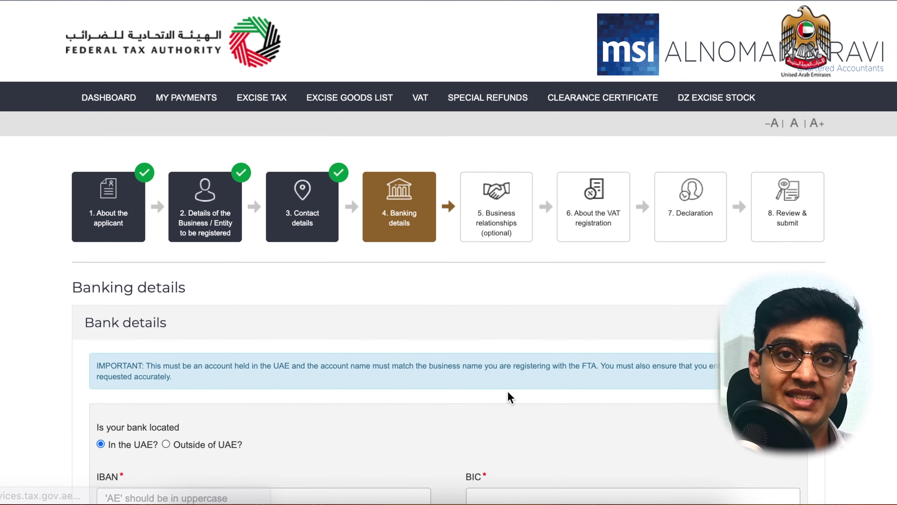
{"action": "scroll", "coordinate": [508, 390], "scroll_direction": "down", "scroll_amount": 5}
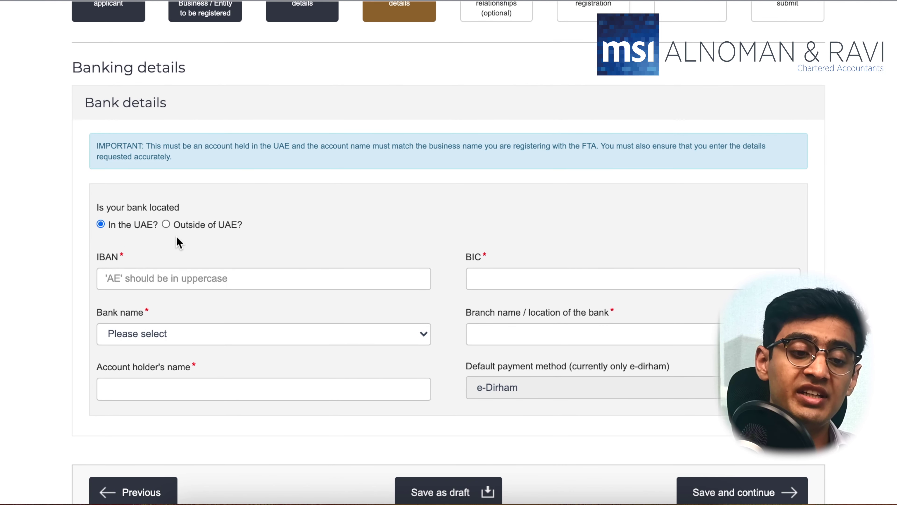
Choose a UAE-based bank, Al Hilal Bank, and start entering the account holder's name
{"action": "left_click", "coordinate": [166, 224]}
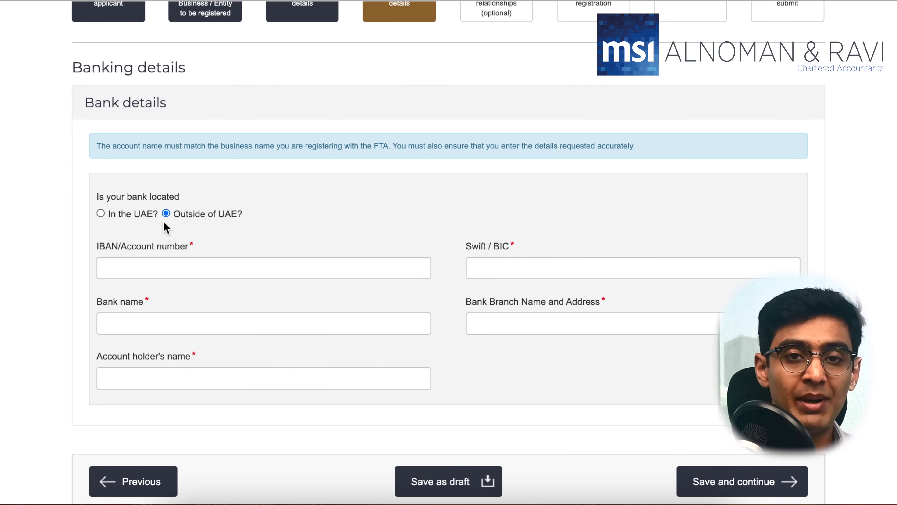
{"action": "left_click", "coordinate": [101, 213]}
{"action": "left_click", "coordinate": [165, 332]}
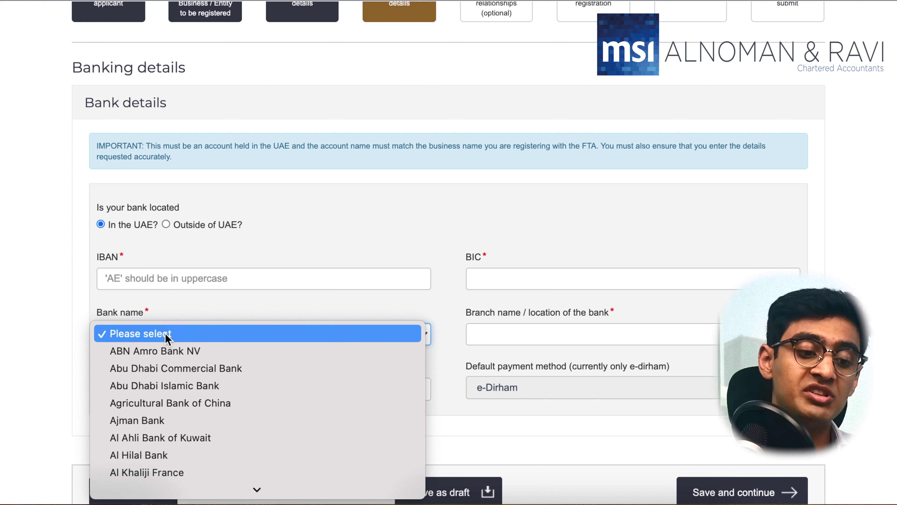
{"action": "left_click", "coordinate": [158, 456]}
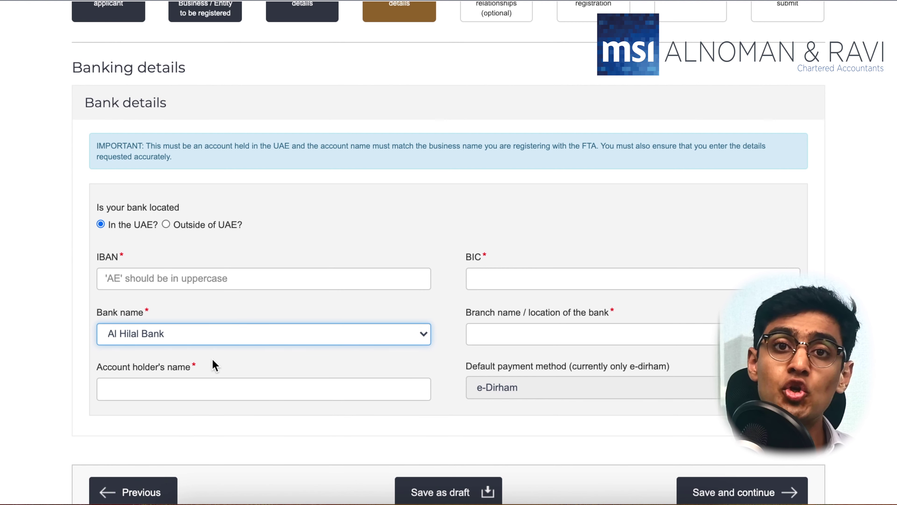
{"action": "left_click", "coordinate": [203, 369]}
{"action": "left_click", "coordinate": [147, 393]}
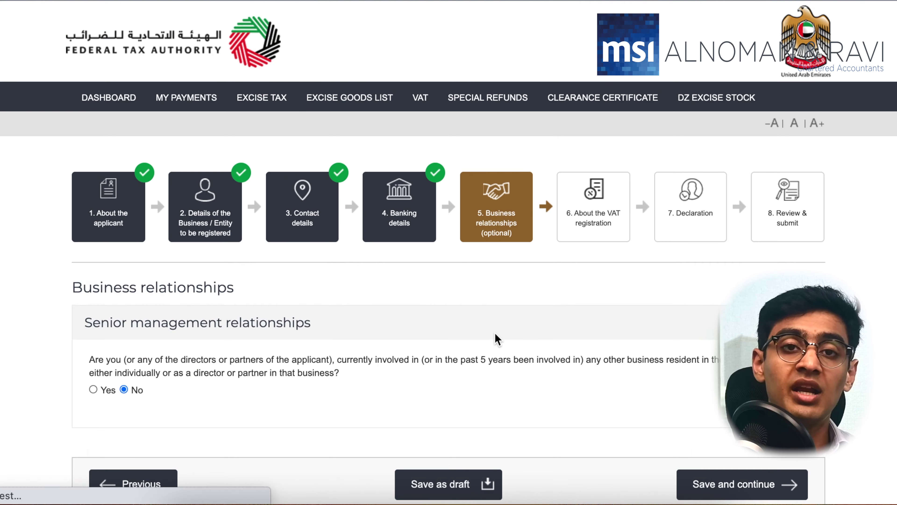
{"action": "scroll", "coordinate": [494, 364], "scroll_direction": "down", "scroll_amount": 4}
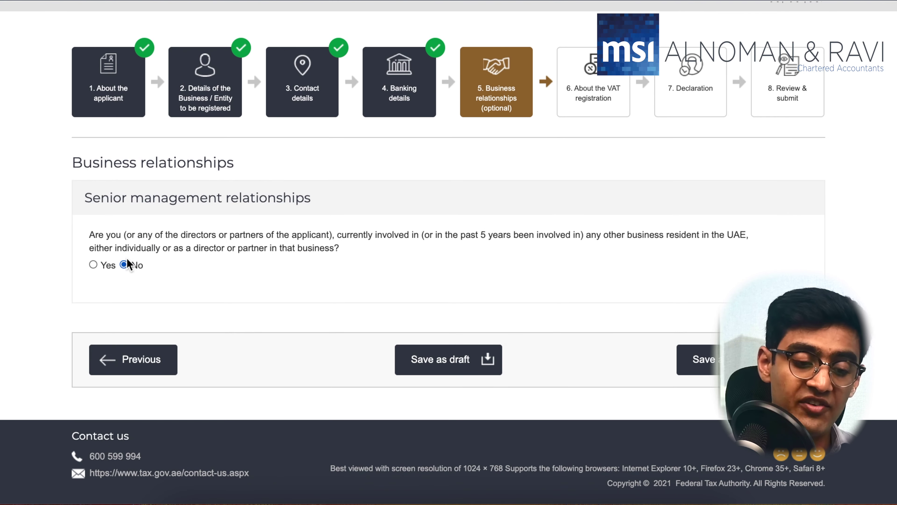
Select Yes to preview the Partner / Director details section
{"action": "left_click", "coordinate": [93, 265]}
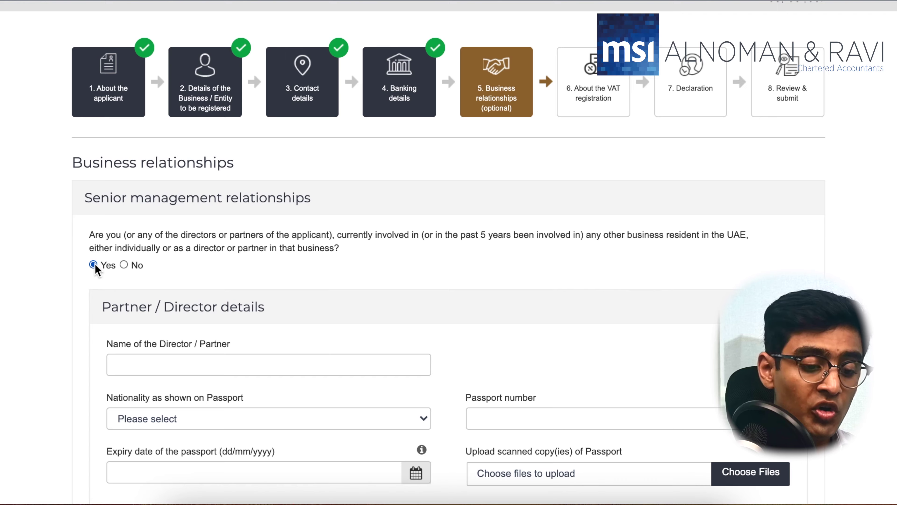
{"action": "scroll", "coordinate": [95, 267], "scroll_direction": "down", "scroll_amount": 7}
{"action": "scroll", "coordinate": [94, 264], "scroll_direction": "down", "scroll_amount": 8}
{"action": "scroll", "coordinate": [95, 270], "scroll_direction": "down", "scroll_amount": 1}
{"action": "scroll", "coordinate": [98, 270], "scroll_direction": "up", "scroll_amount": 8}
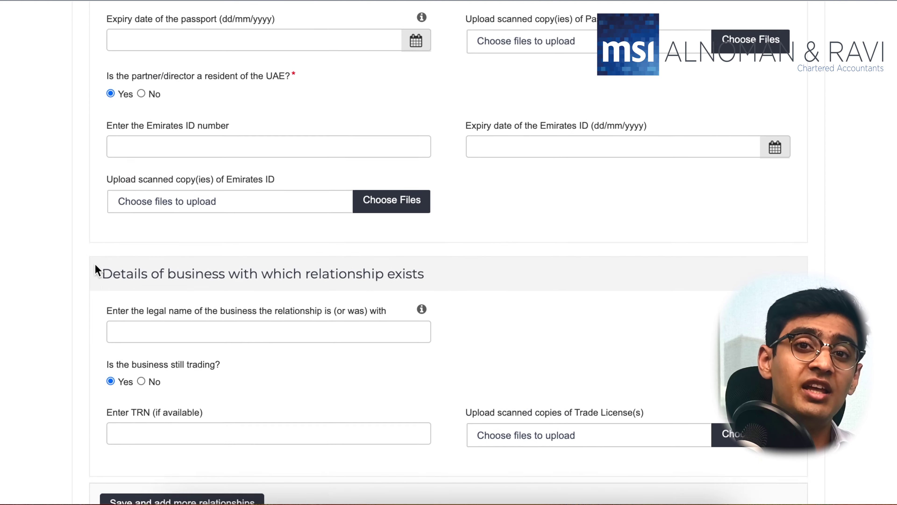
{"action": "left_click_drag", "start_coordinate": [112, 31], "coordinate": [259, 31]}
{"action": "left_click", "coordinate": [183, 69]}
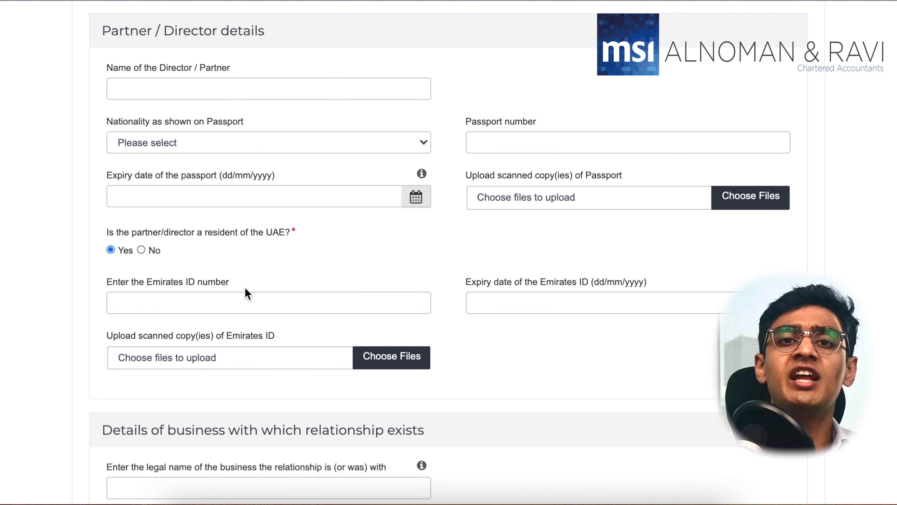
{"action": "scroll", "coordinate": [453, 389], "scroll_direction": "down", "scroll_amount": 1}
{"action": "scroll", "coordinate": [453, 389], "scroll_direction": "down", "scroll_amount": 5}
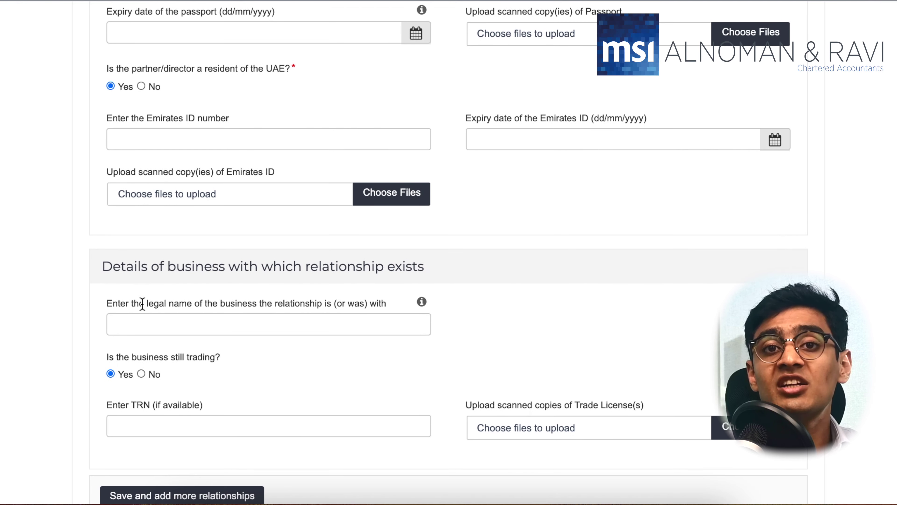
{"action": "scroll", "coordinate": [107, 214], "scroll_direction": "up", "scroll_amount": 1}
{"action": "scroll", "coordinate": [108, 214], "scroll_direction": "up", "scroll_amount": 15}
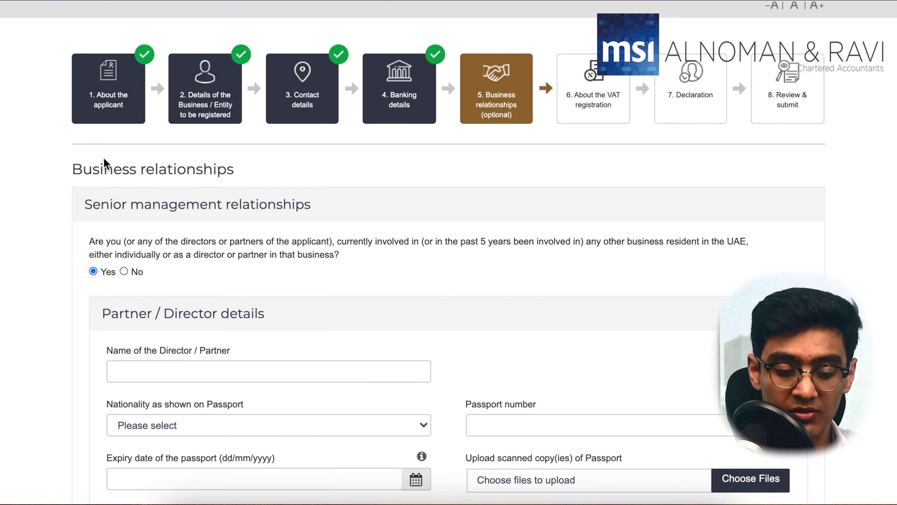
Answer No to involvement in other UAE businesses and save the step
{"action": "left_click", "coordinate": [123, 271]}
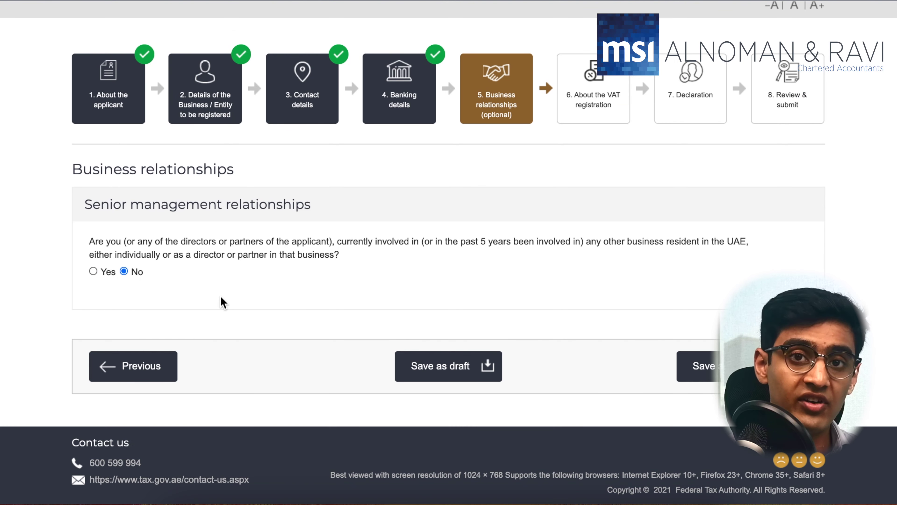
{"action": "left_click", "coordinate": [687, 366]}
{"action": "scroll", "coordinate": [417, 325], "scroll_direction": "down", "scroll_amount": 1}
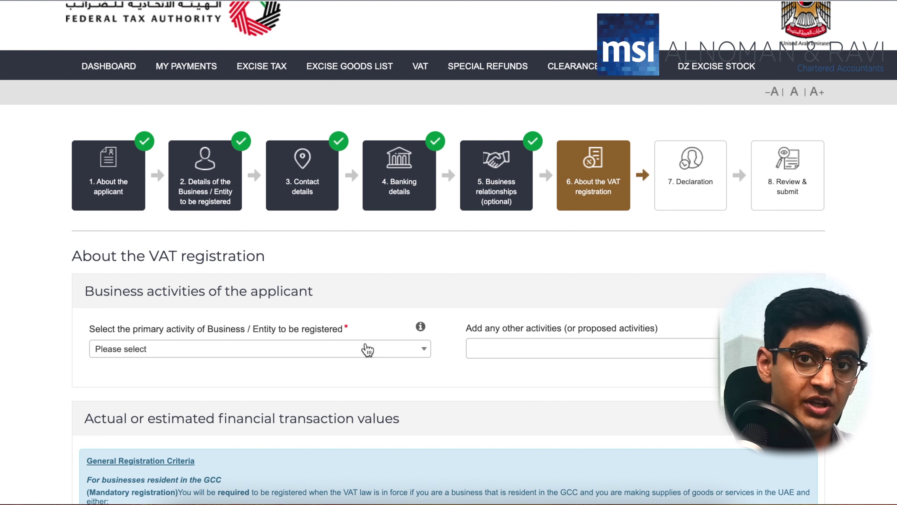
Set accounting, bookkeeping and auditing as primary activity and add Business support service activities n.e.c
{"action": "left_click", "coordinate": [367, 349]}
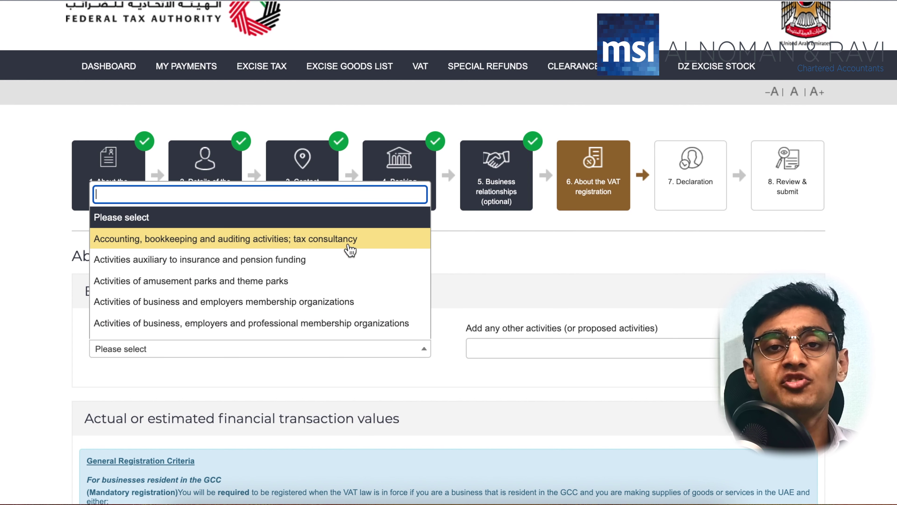
{"action": "left_click", "coordinate": [350, 241]}
{"action": "left_click", "coordinate": [510, 355]}
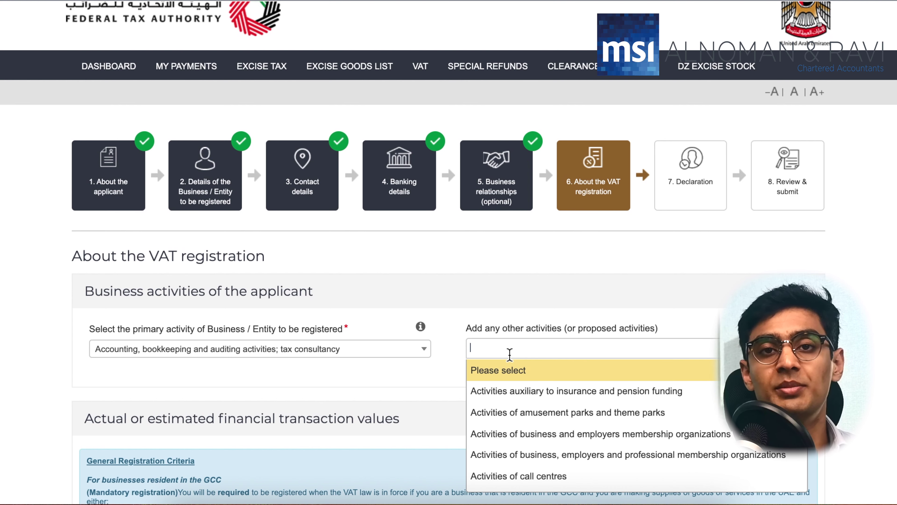
{"action": "type", "text": "adv"}
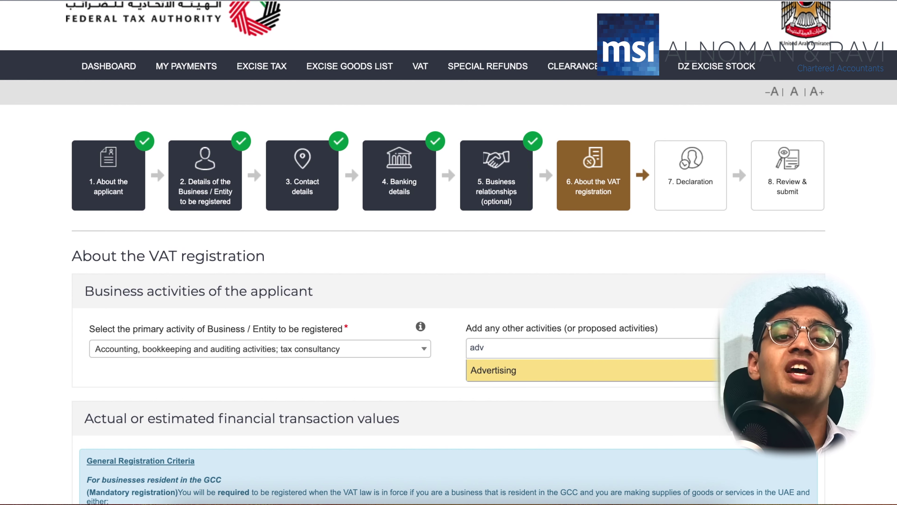
{"action": "key", "text": "BackSpace"}
{"action": "key", "text": "BackSpace"}
{"action": "key", "text": "BackSpace"}
{"action": "type", "text": "business"}
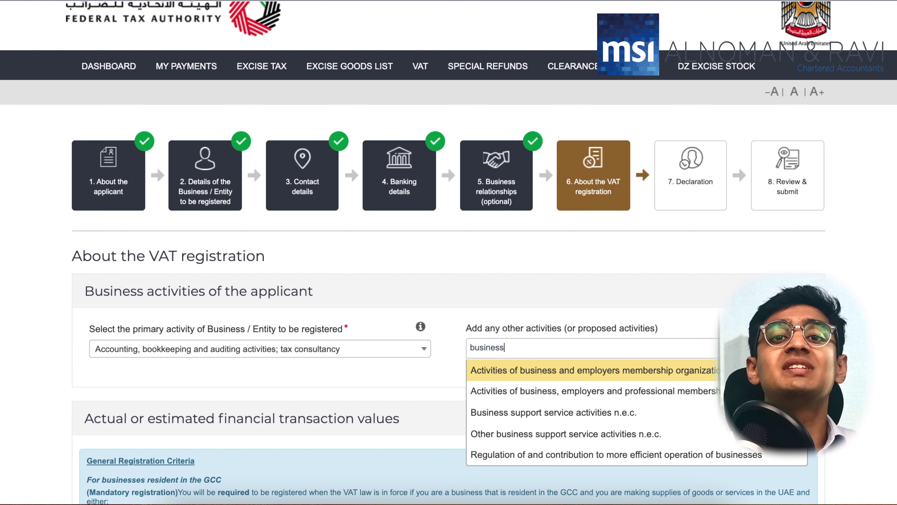
{"action": "key", "text": "Down"}
{"action": "key", "text": "Down"}
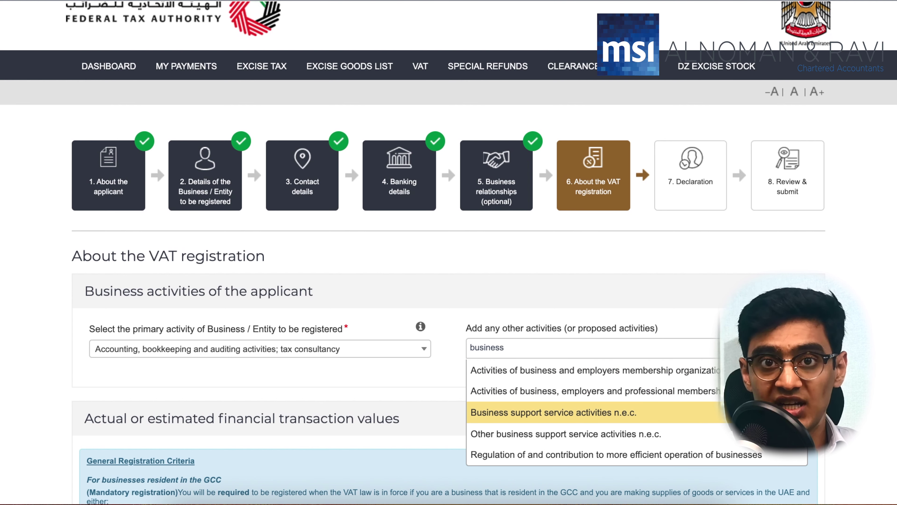
{"action": "key", "text": "Return"}
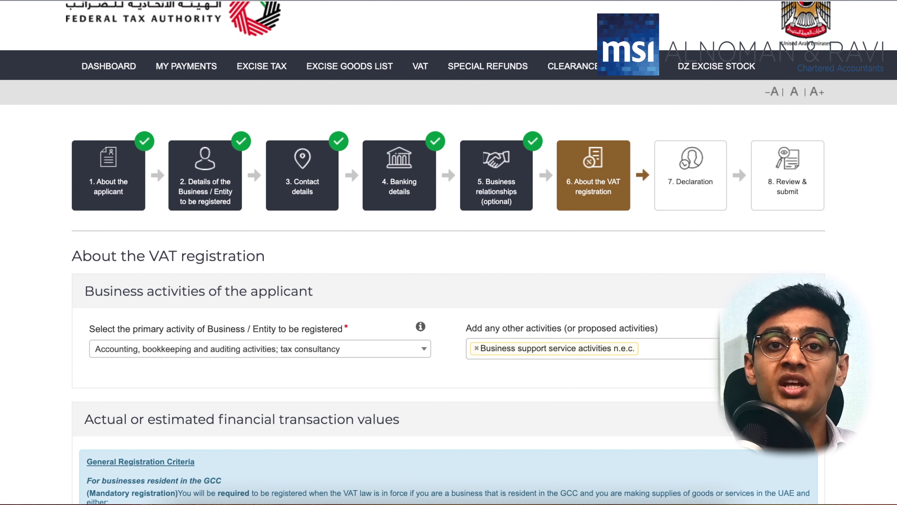
Add Management consultancy activities as another business activity
{"action": "left_click", "coordinate": [691, 351]}
{"action": "type", "text": "manage"}
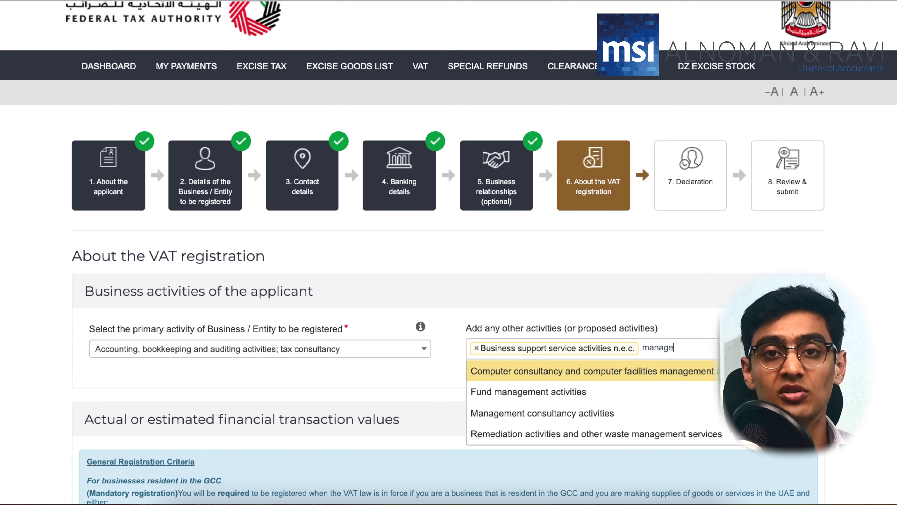
{"action": "key", "text": "Down"}
{"action": "key", "text": "Down"}
{"action": "key", "text": "Return"}
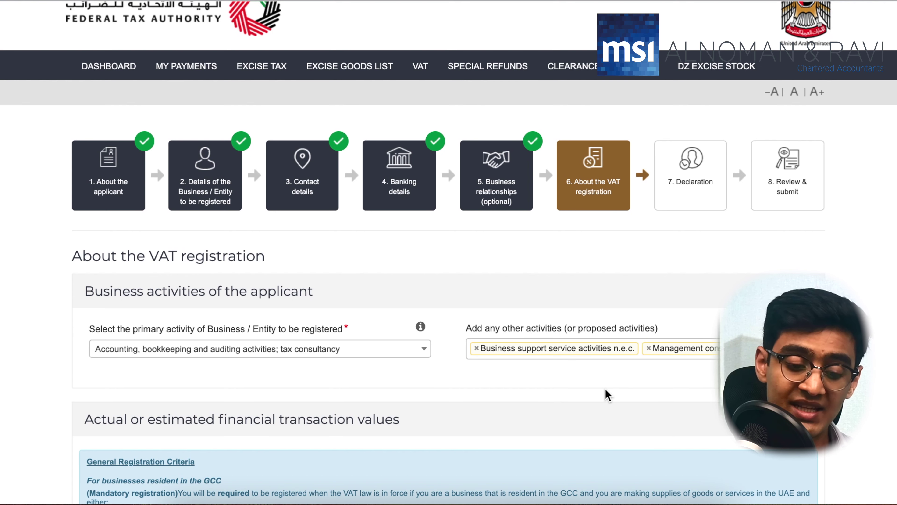
{"action": "scroll", "coordinate": [606, 394], "scroll_direction": "down", "scroll_amount": 10}
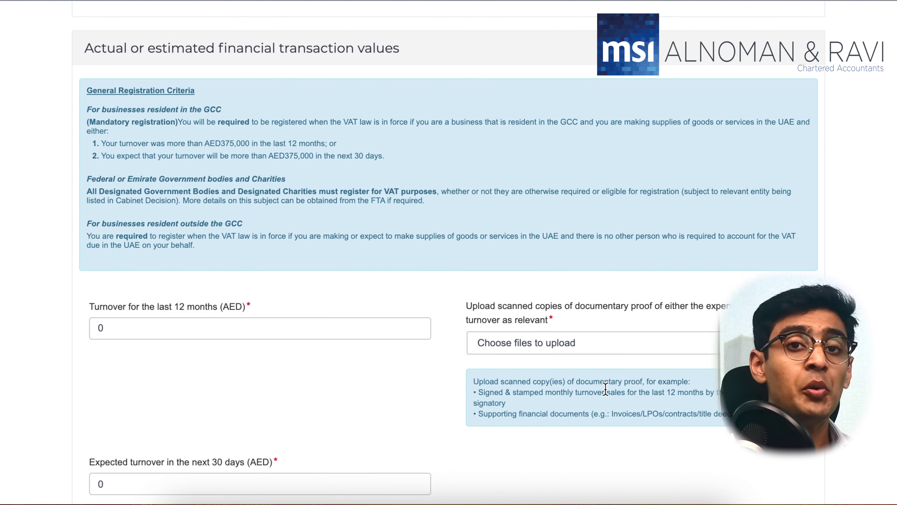
Enter 390500 AED twelve-month turnover and 40000 AED expected 30-day turnover, then choose a proof file
{"action": "left_click", "coordinate": [147, 292]}
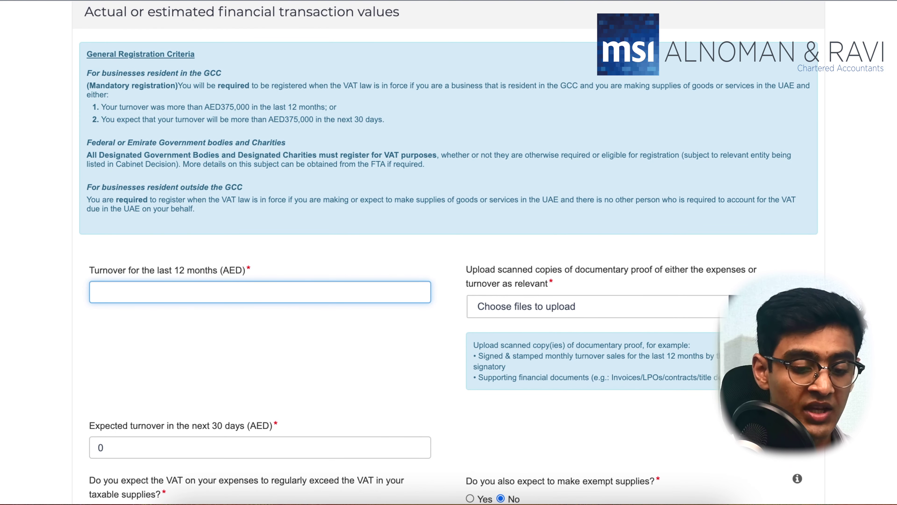
{"action": "type", "text": "3"}
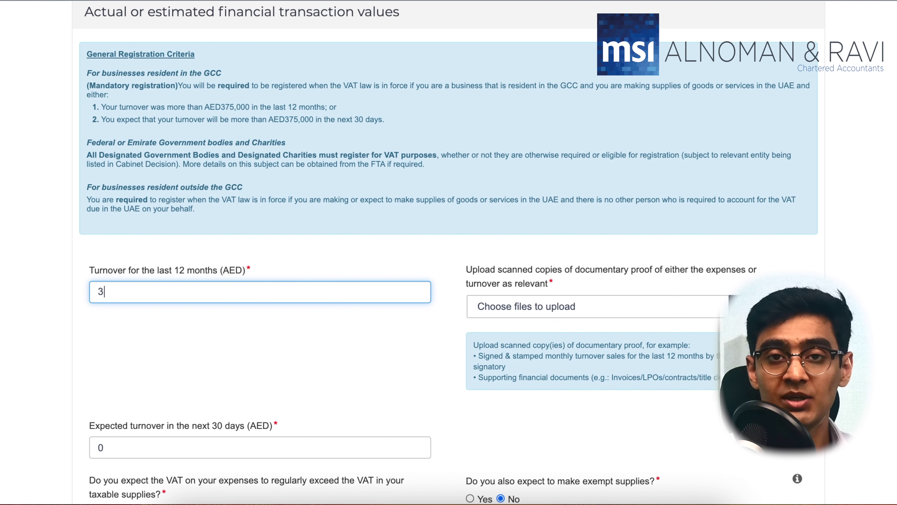
{"action": "type", "text": "90"}
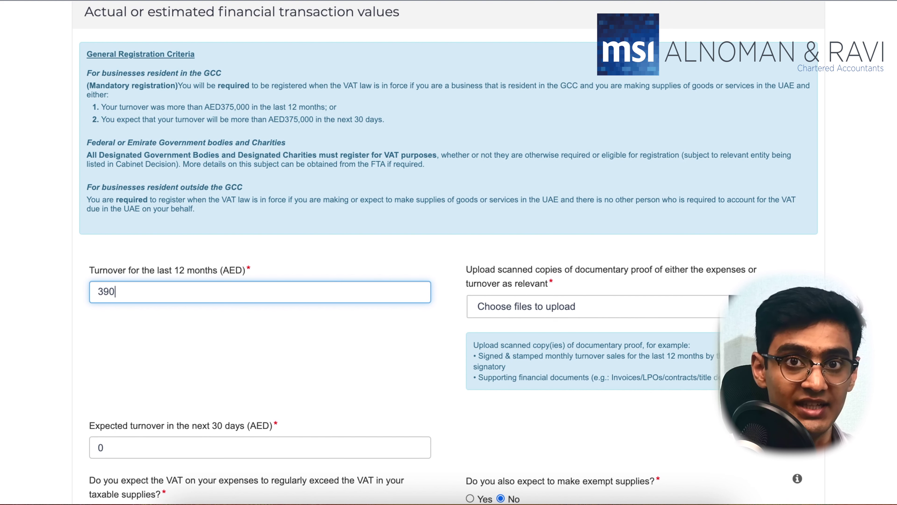
{"action": "type", "text": "500"}
{"action": "left_click", "coordinate": [115, 448]}
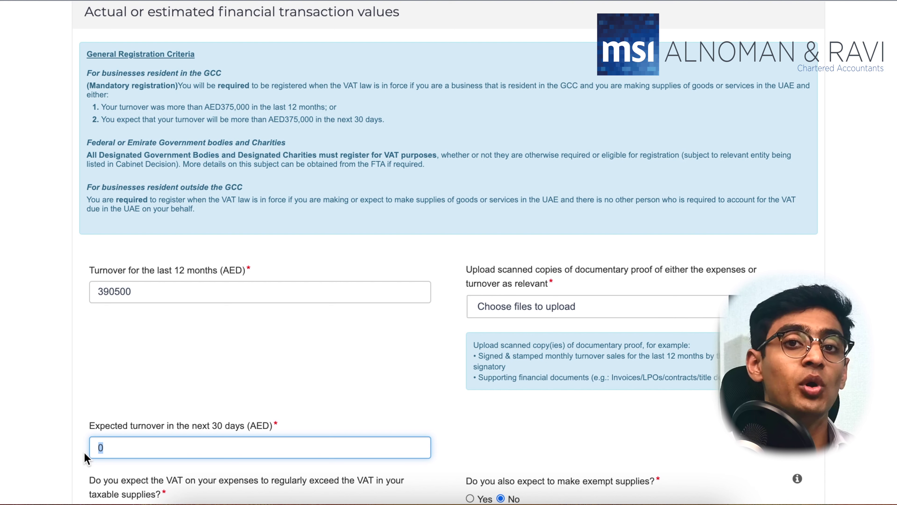
{"action": "type", "text": "40000"}
{"action": "left_click", "coordinate": [215, 394]}
{"action": "scroll", "coordinate": [475, 393], "scroll_direction": "down", "scroll_amount": 2}
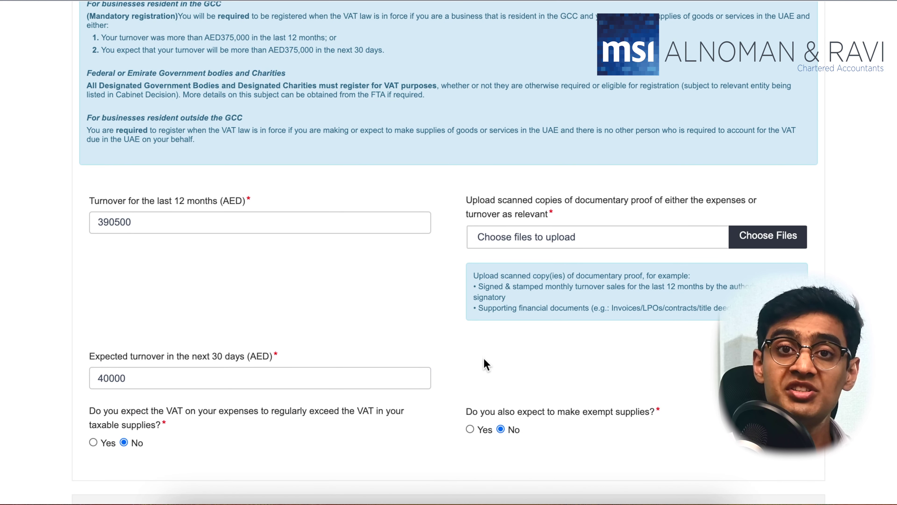
{"action": "left_click_drag", "start_coordinate": [481, 285], "coordinate": [718, 306]}
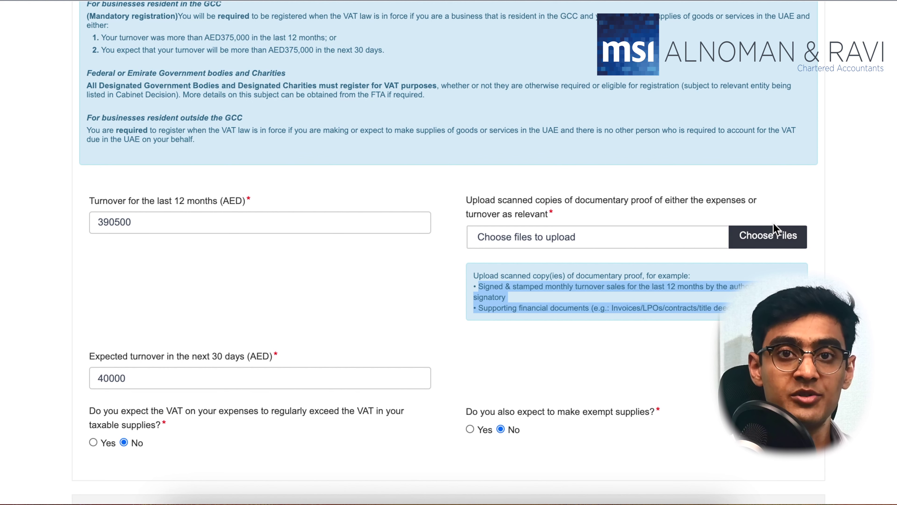
{"action": "left_click", "coordinate": [769, 247]}
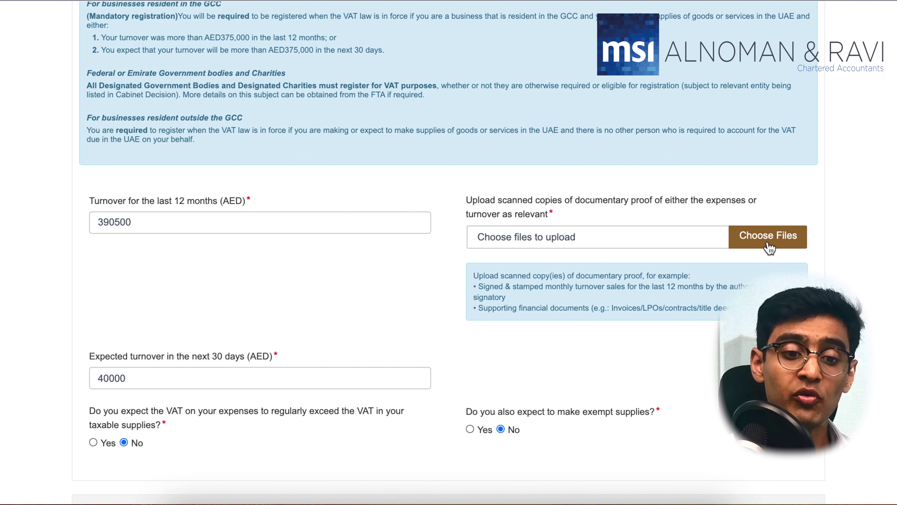
{"action": "scroll", "coordinate": [348, 314], "scroll_direction": "down", "scroll_amount": 9}
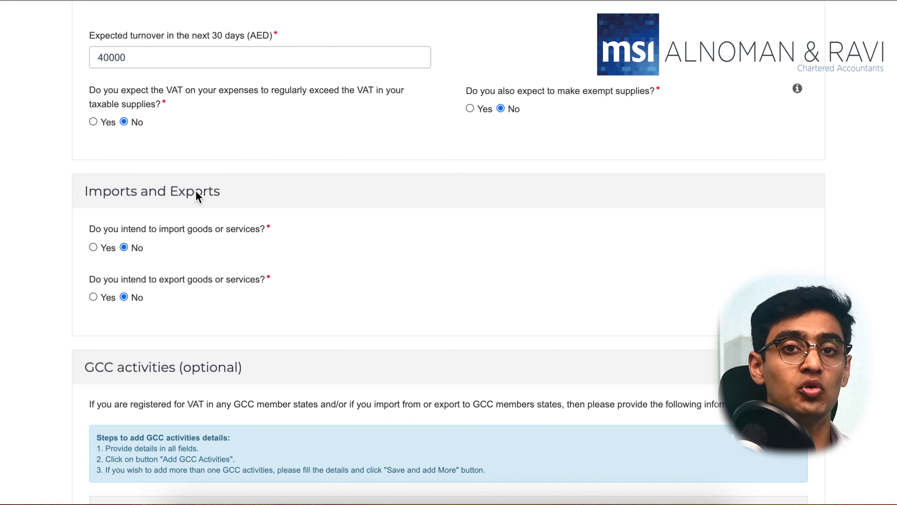
{"action": "left_click", "coordinate": [94, 122]}
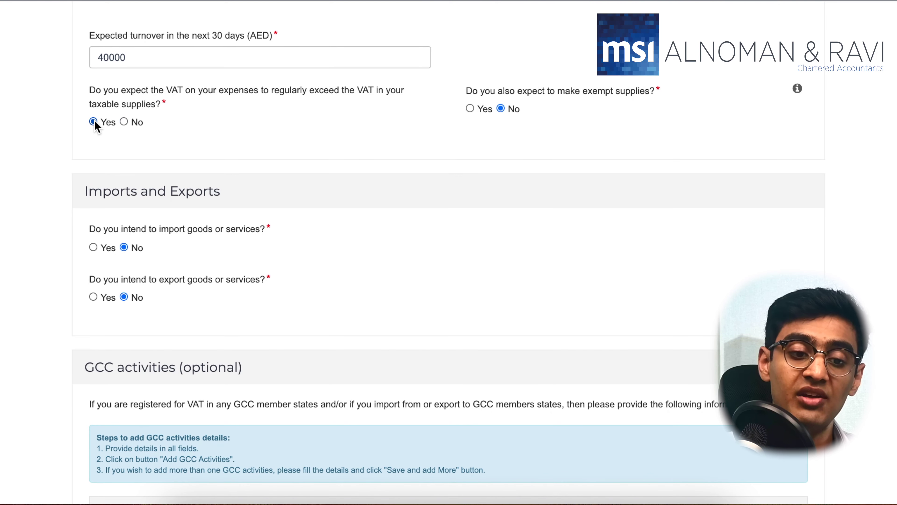
{"action": "left_click", "coordinate": [123, 122]}
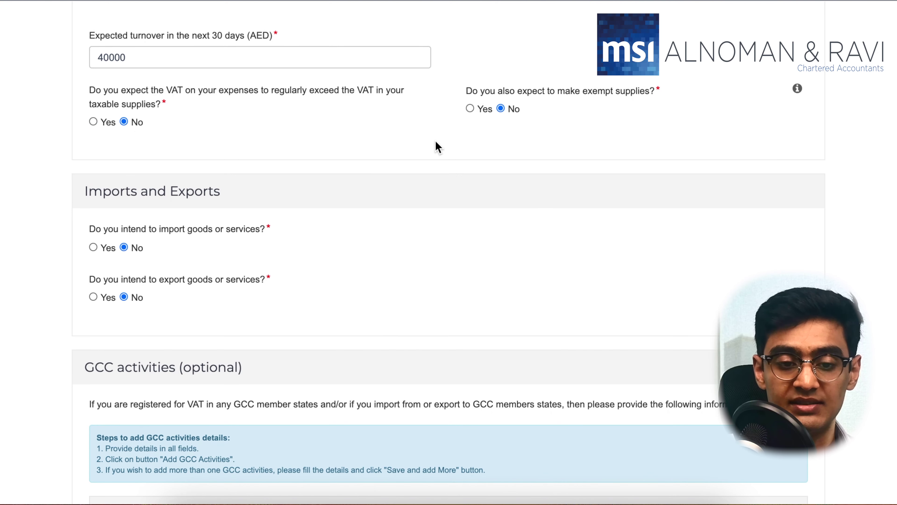
{"action": "left_click", "coordinate": [500, 109]}
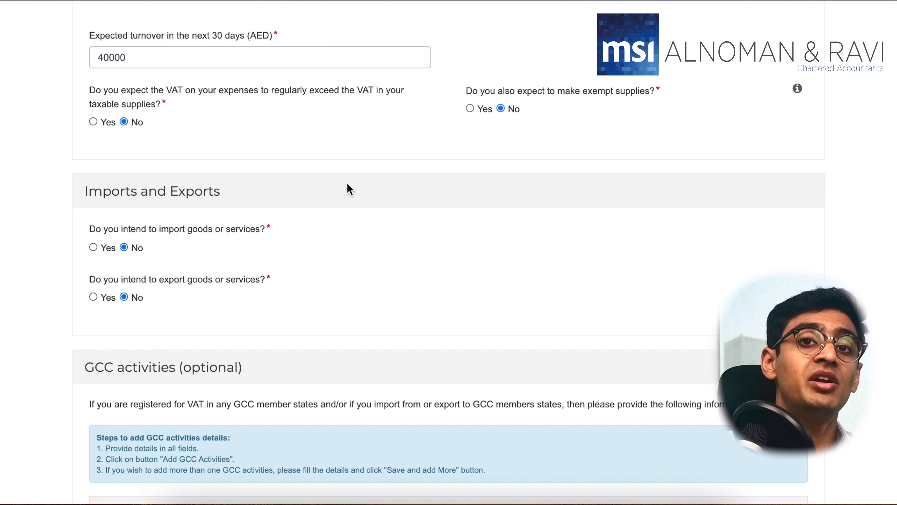
{"action": "scroll", "coordinate": [253, 202], "scroll_direction": "down", "scroll_amount": 2}
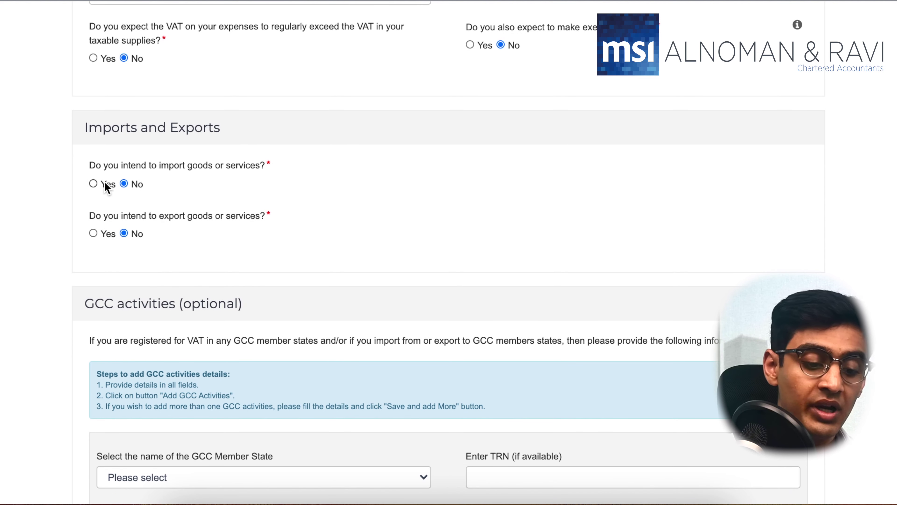
{"action": "left_click", "coordinate": [94, 184]}
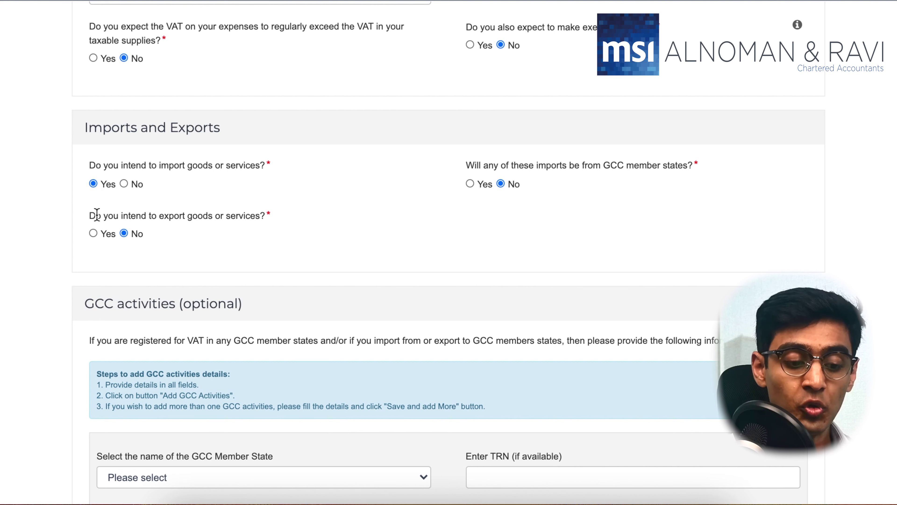
{"action": "left_click", "coordinate": [94, 233]}
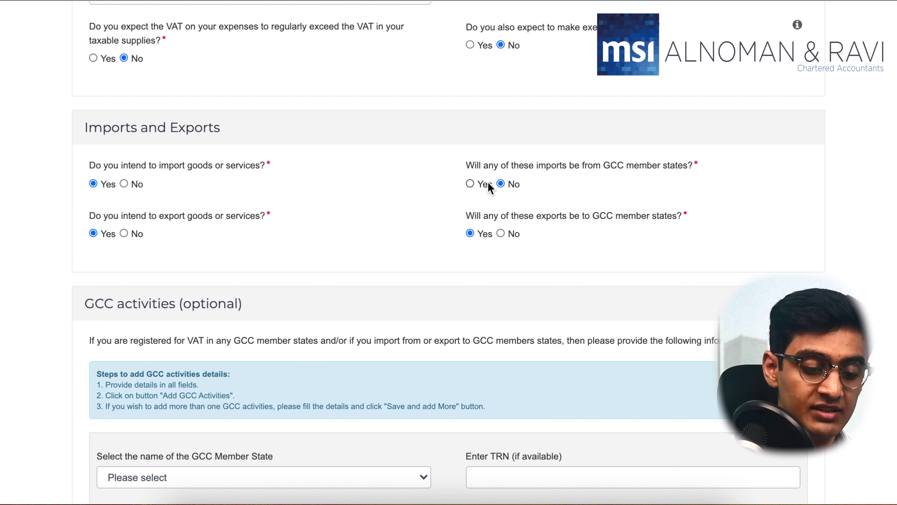
{"action": "left_click", "coordinate": [470, 183]}
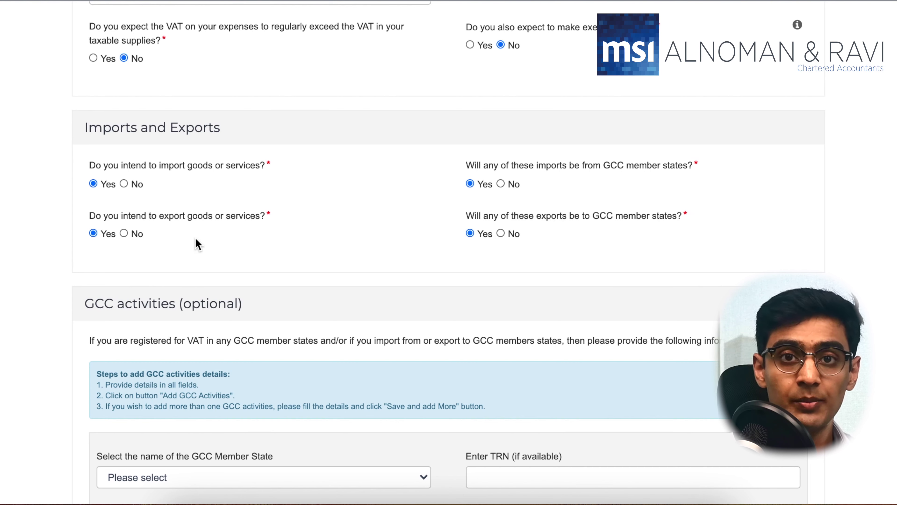
{"action": "left_click", "coordinate": [125, 234]}
{"action": "left_click", "coordinate": [125, 184]}
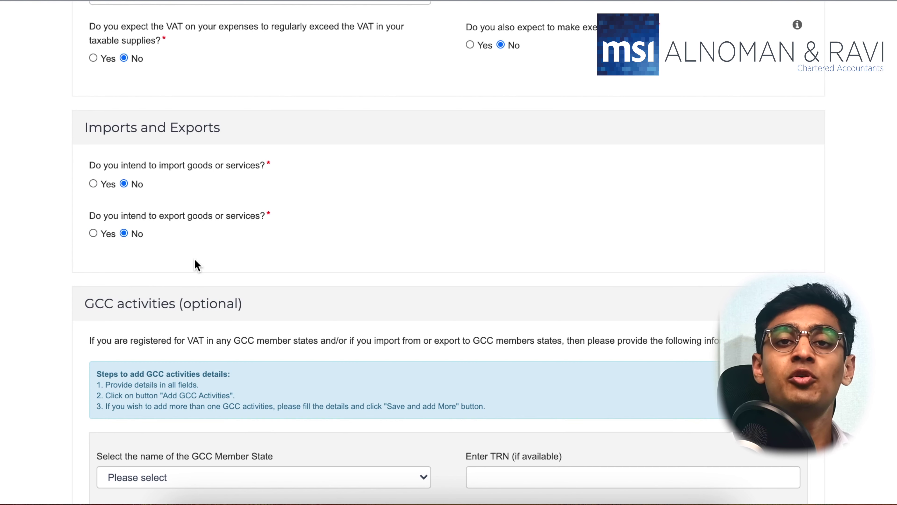
{"action": "scroll", "coordinate": [196, 265], "scroll_direction": "down", "scroll_amount": 3}
{"action": "scroll", "coordinate": [197, 265], "scroll_direction": "down", "scroll_amount": 5}
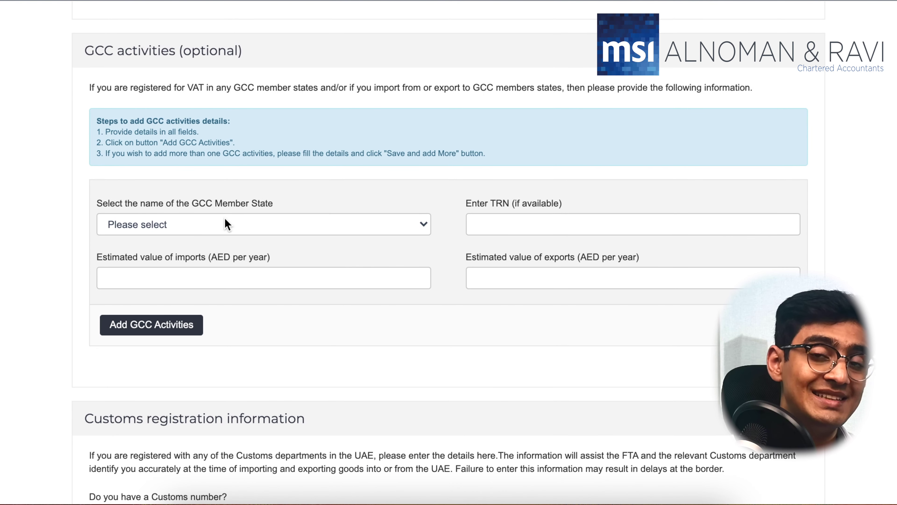
Add a Kingdom of Saudi Arabia GCC activity: 10000 AED yearly imports, 45000 AED exports
{"action": "left_click", "coordinate": [237, 232]}
{"action": "left_click", "coordinate": [228, 261]}
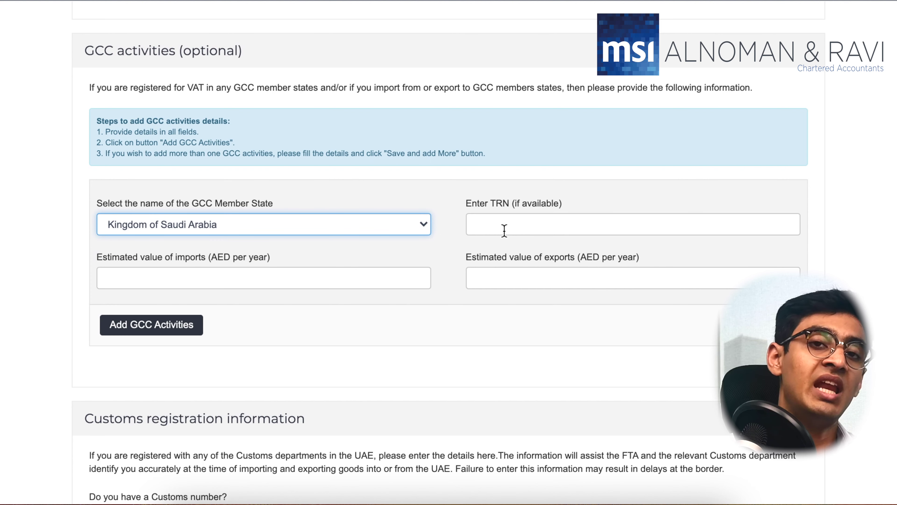
{"action": "left_click", "coordinate": [387, 273]}
{"action": "type", "text": "10000"}
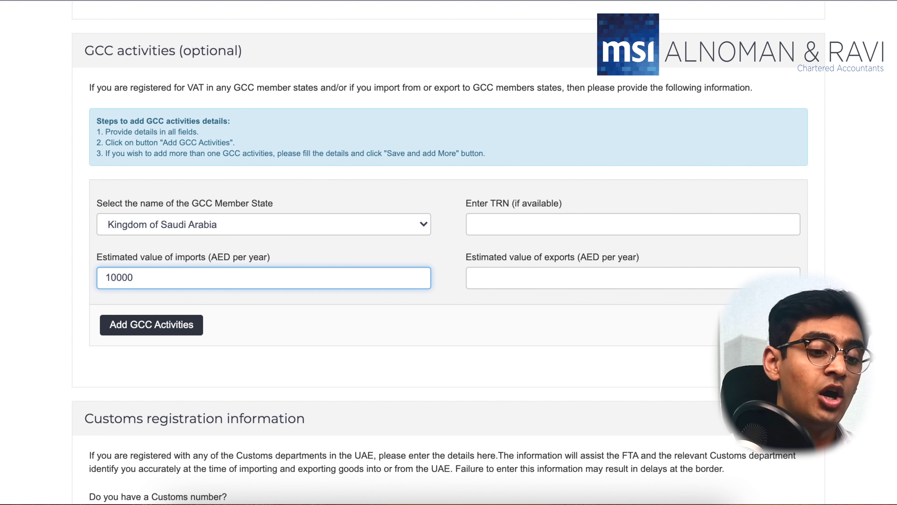
{"action": "left_click", "coordinate": [601, 278]}
{"action": "type", "text": "45000"}
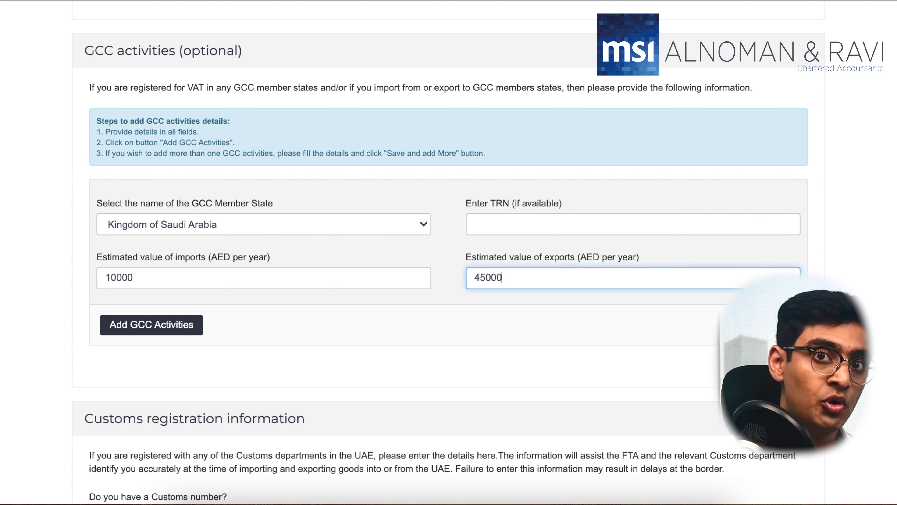
{"action": "left_click", "coordinate": [194, 333]}
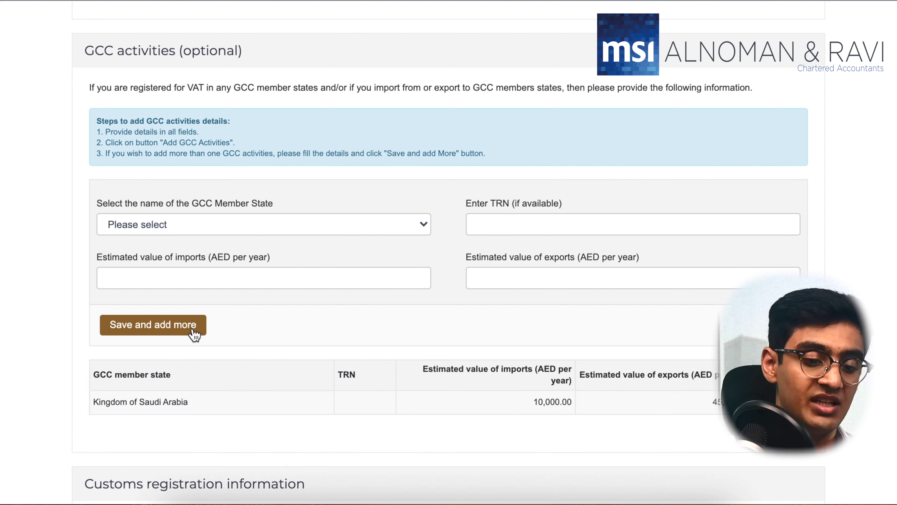
{"action": "scroll", "coordinate": [194, 333], "scroll_direction": "down", "scroll_amount": 6}
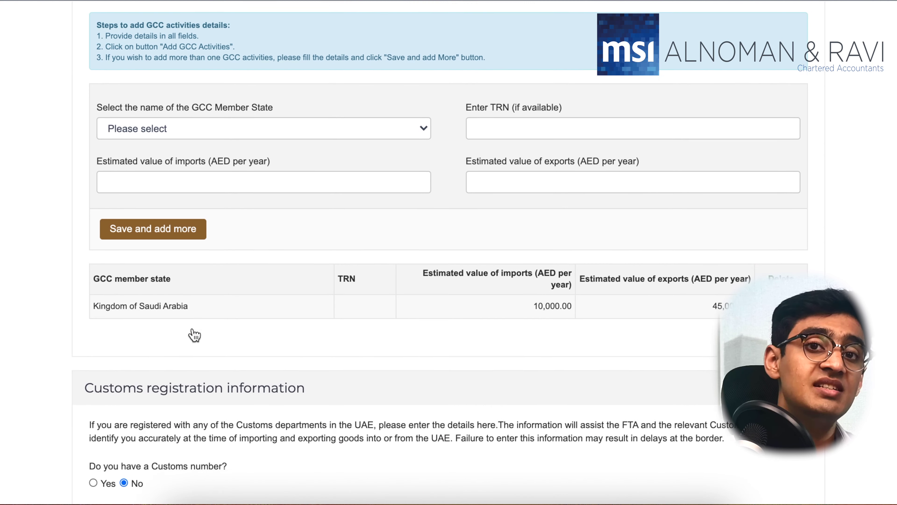
{"action": "scroll", "coordinate": [192, 327], "scroll_direction": "down", "scroll_amount": 2}
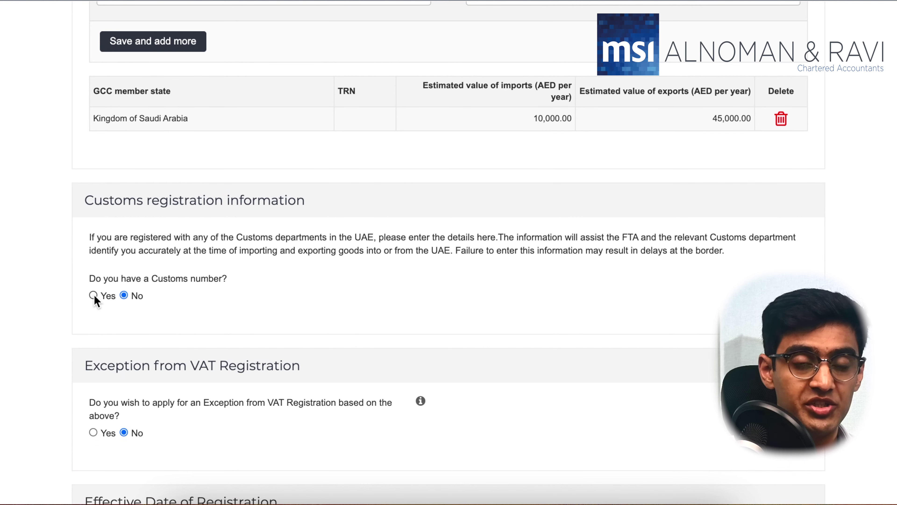
Indicate the business has a customs number and choose Dubai as the customs emirate
{"action": "left_click", "coordinate": [94, 295]}
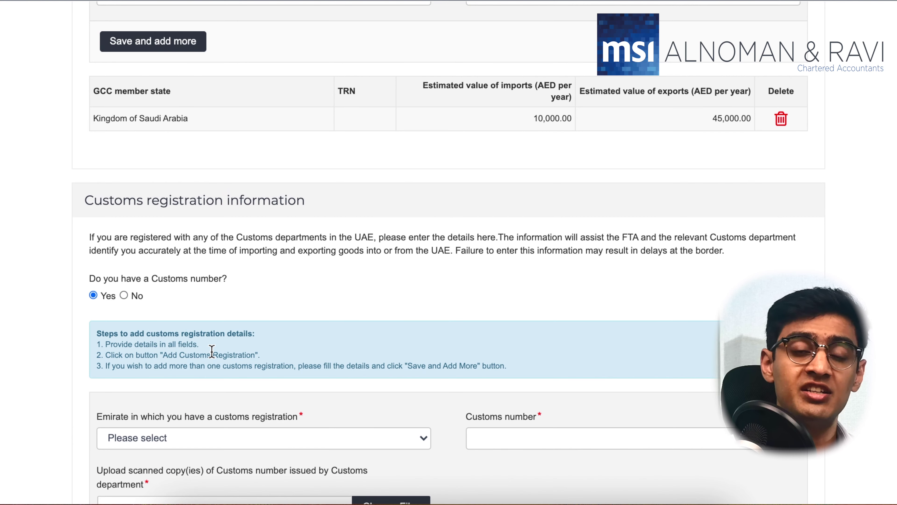
{"action": "scroll", "coordinate": [211, 351], "scroll_direction": "down", "scroll_amount": 3}
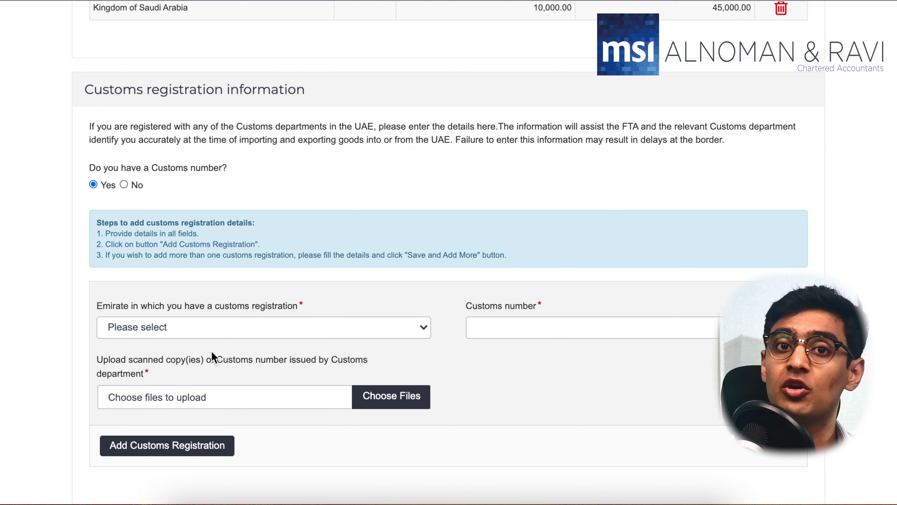
{"action": "scroll", "coordinate": [211, 351], "scroll_direction": "down", "scroll_amount": 2}
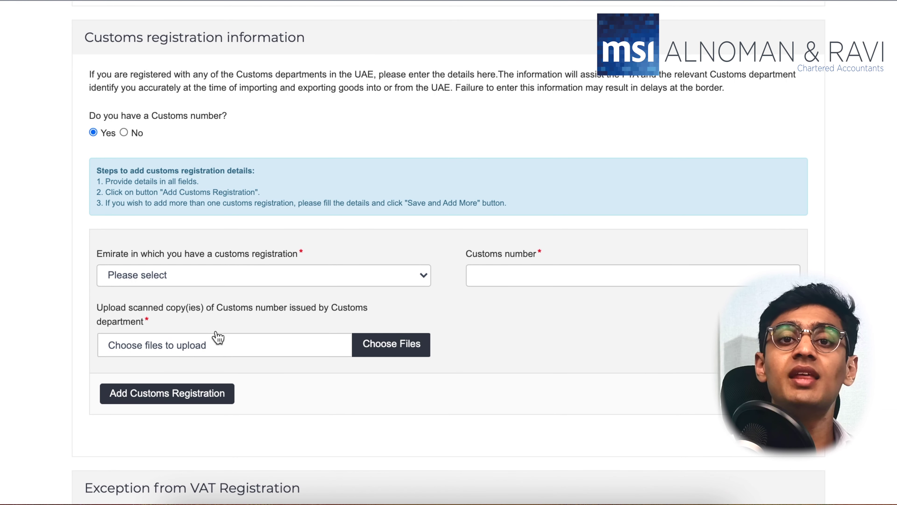
{"action": "left_click", "coordinate": [233, 278]}
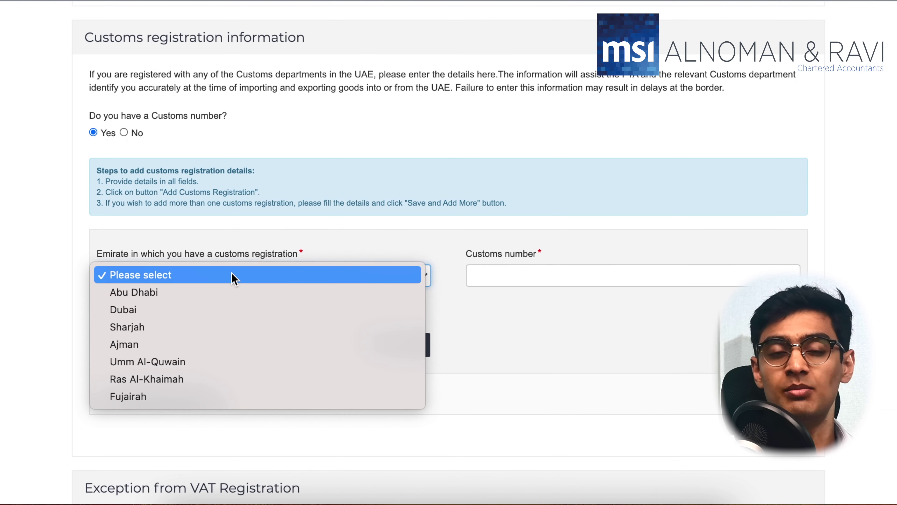
{"action": "left_click", "coordinate": [205, 311]}
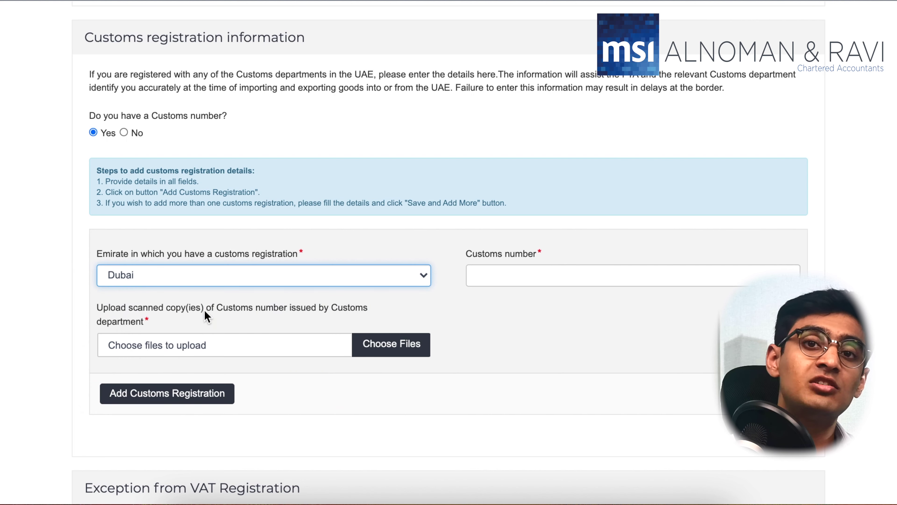
Enter the customs registration number and add the Dubai entry to the customs table
{"action": "left_click", "coordinate": [531, 279]}
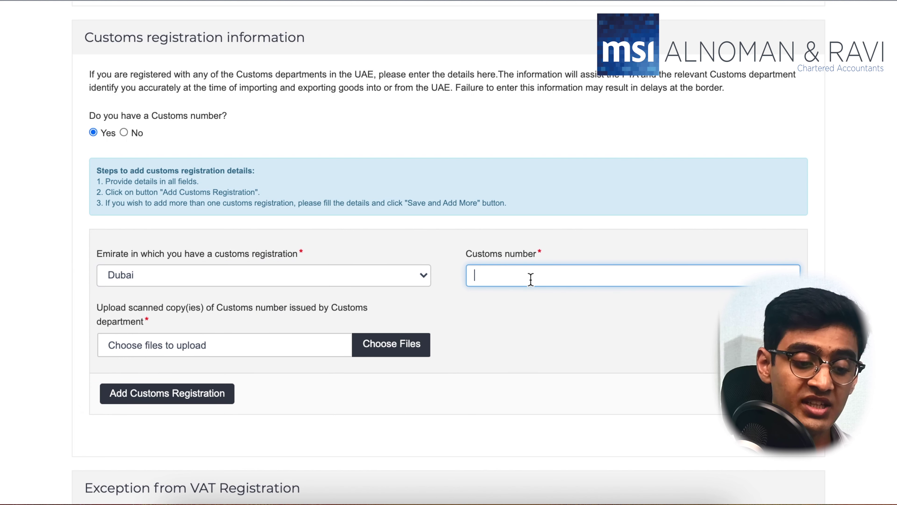
{"action": "type", "text": "ae"}
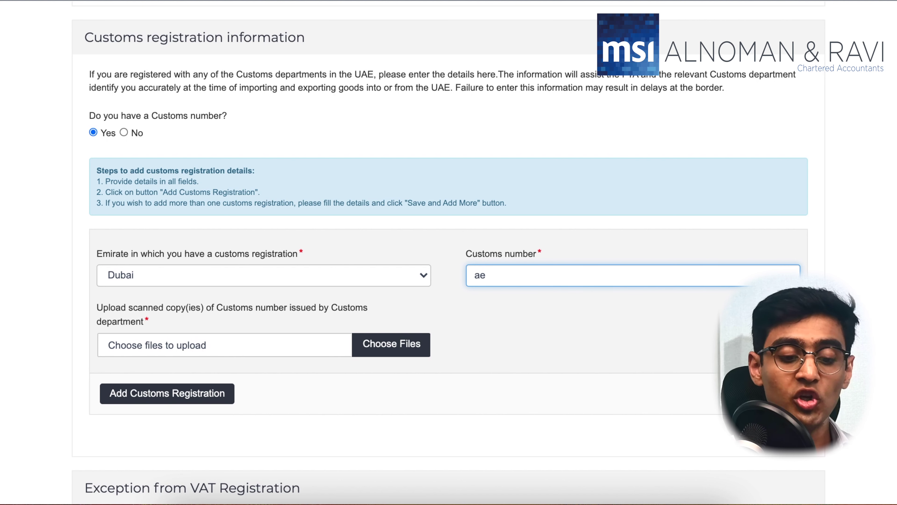
{"action": "type", "text": "0001"}
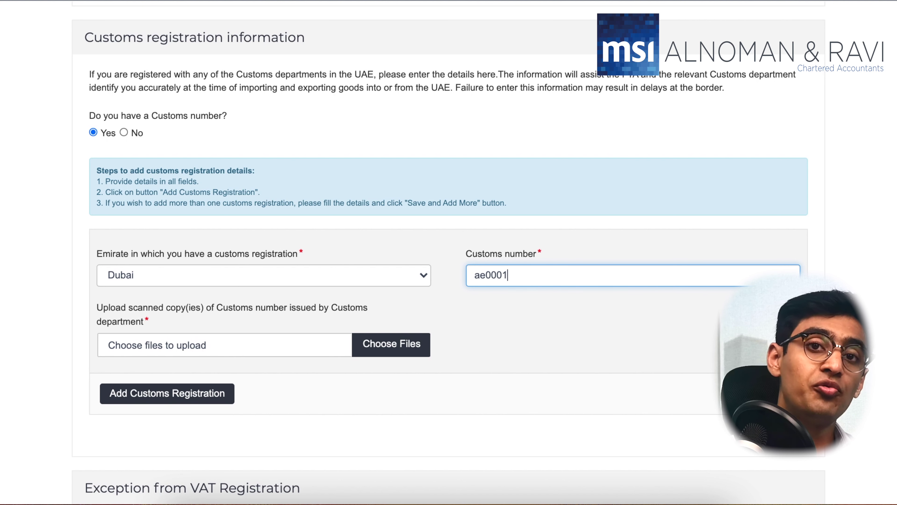
{"action": "type", "text": "9"}
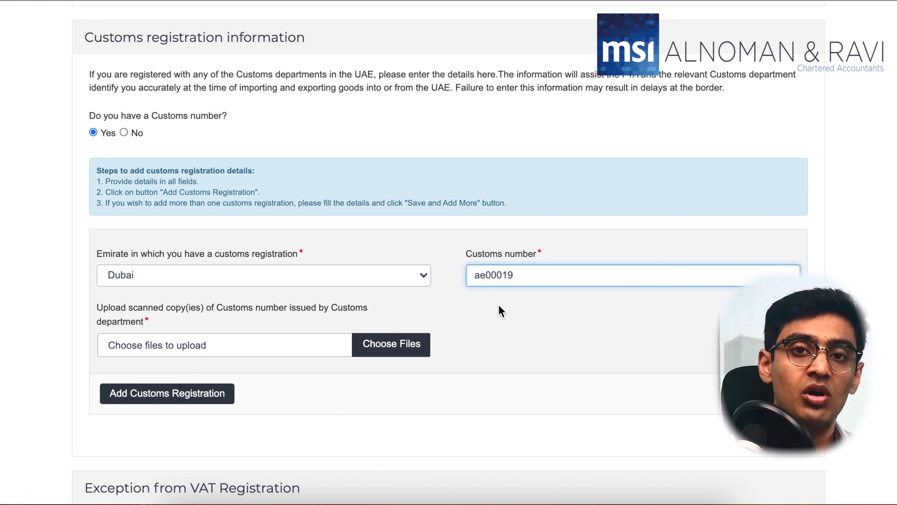
{"action": "left_click", "coordinate": [314, 350]}
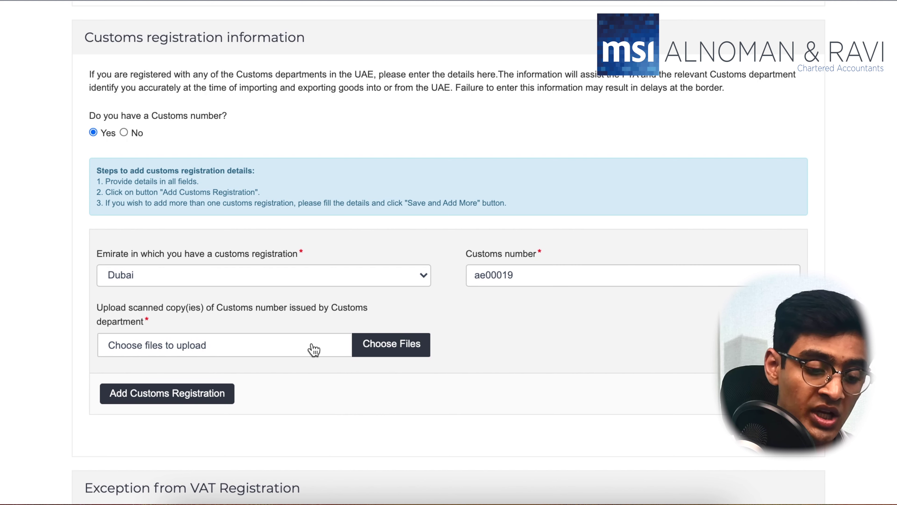
{"action": "left_click", "coordinate": [178, 394]}
{"action": "scroll", "coordinate": [182, 419], "scroll_direction": "down", "scroll_amount": 5}
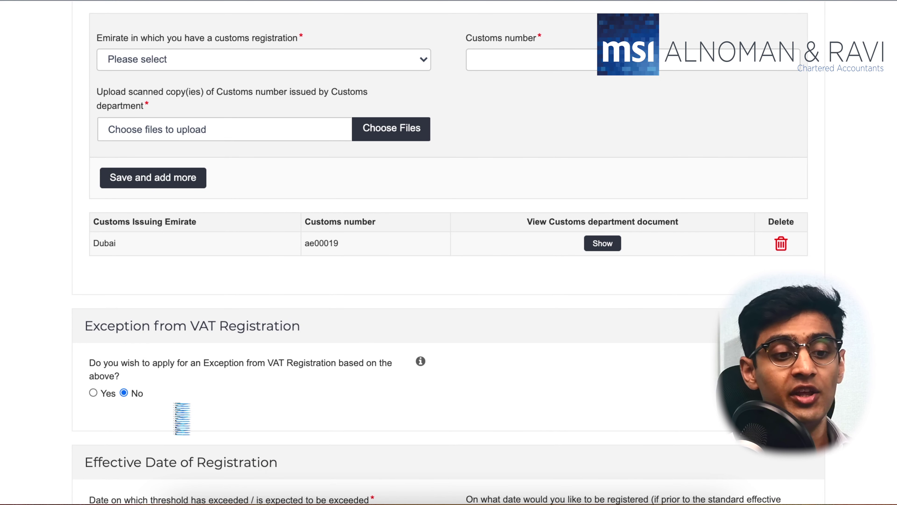
Show the info tooltip explaining when an Exception from VAT Registration may apply
{"action": "scroll", "coordinate": [182, 418], "scroll_direction": "down", "scroll_amount": 3}
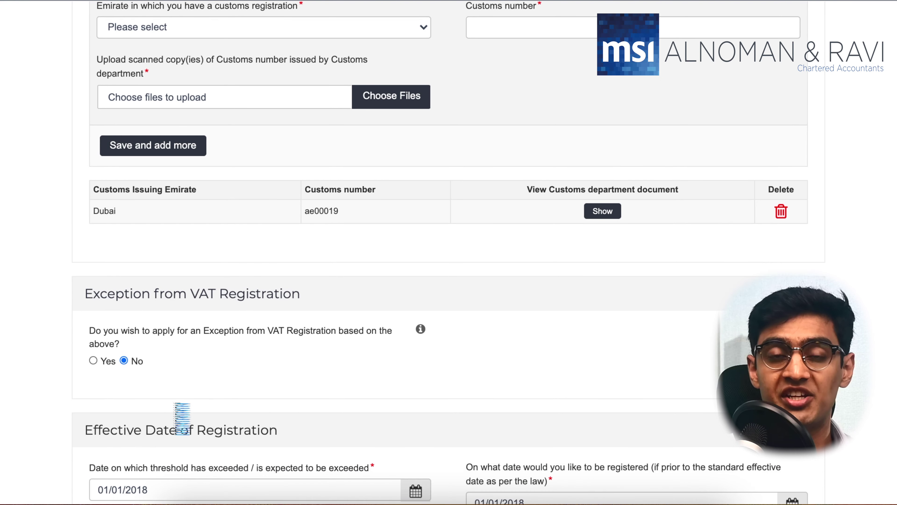
{"action": "scroll", "coordinate": [182, 418], "scroll_direction": "down", "scroll_amount": 1}
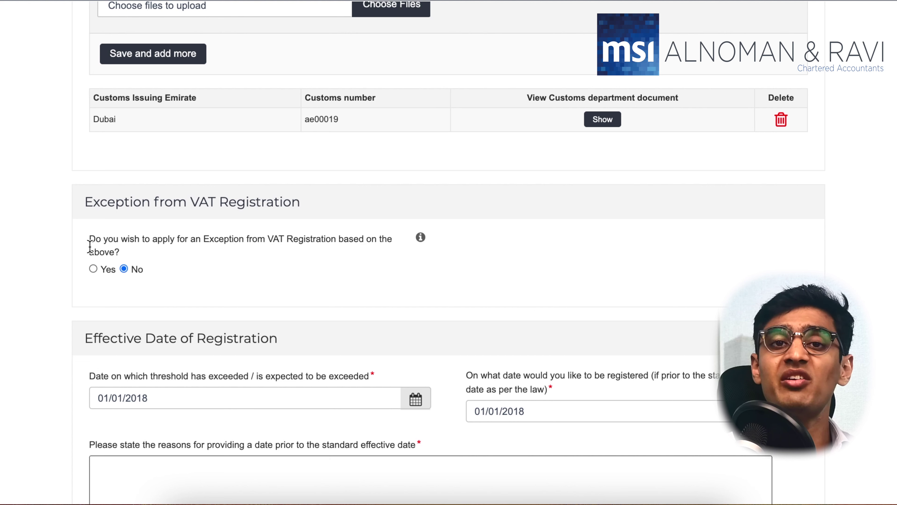
{"action": "mouse_move", "coordinate": [420, 237]}
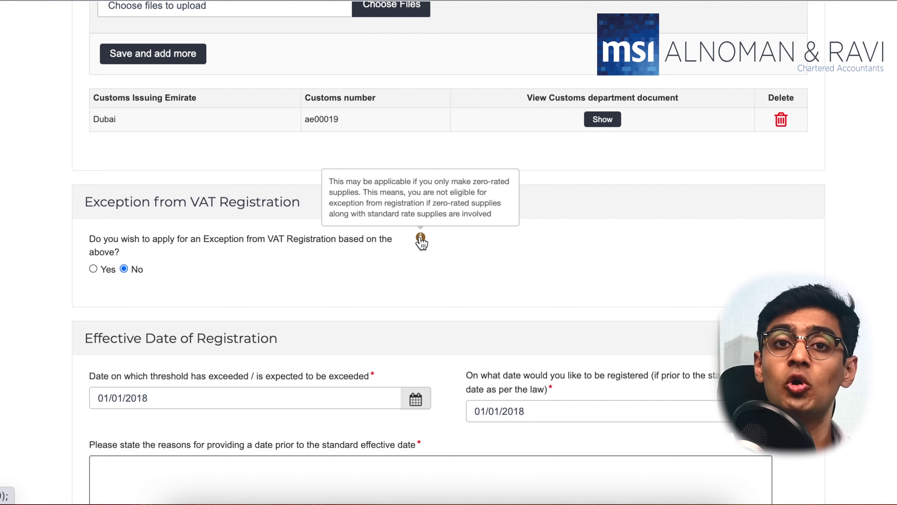
Keep the exception answer at No and set the threshold date to 15/03/2021
{"action": "left_click", "coordinate": [94, 269]}
{"action": "left_click", "coordinate": [124, 269]}
{"action": "scroll", "coordinate": [154, 306], "scroll_direction": "down", "scroll_amount": 4}
{"action": "left_click", "coordinate": [417, 266]}
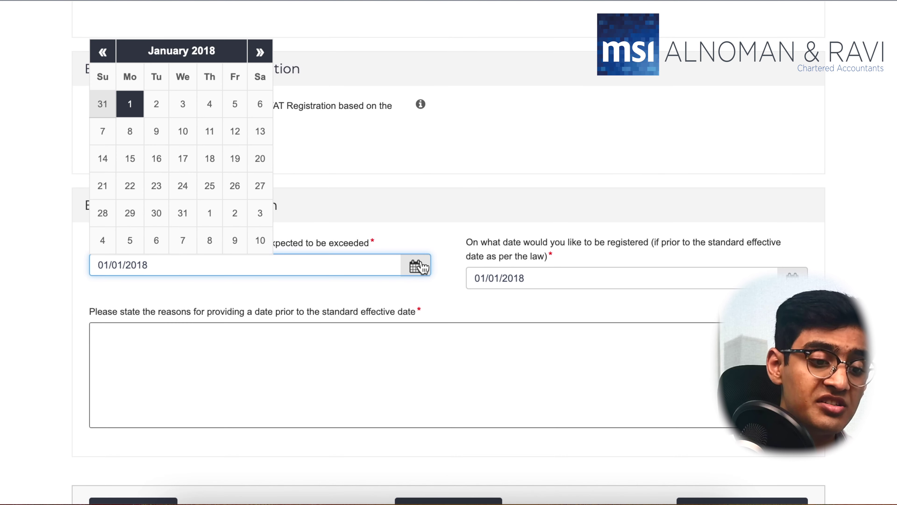
{"action": "left_click", "coordinate": [235, 56]}
{"action": "left_click", "coordinate": [116, 163]}
{"action": "left_click", "coordinate": [251, 161]}
{"action": "left_click", "coordinate": [255, 162]}
{"action": "left_click", "coordinate": [255, 164]}
{"action": "left_click", "coordinate": [255, 163]}
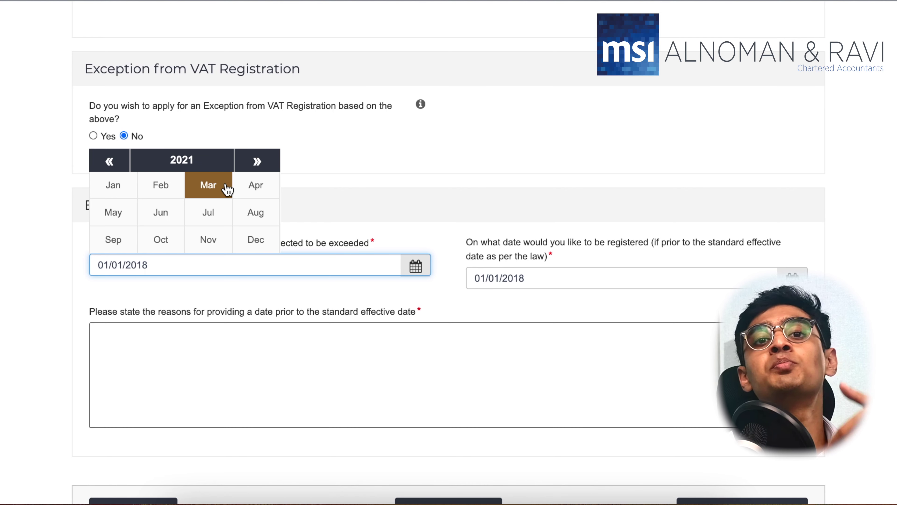
{"action": "left_click", "coordinate": [218, 192]}
{"action": "left_click", "coordinate": [141, 162]}
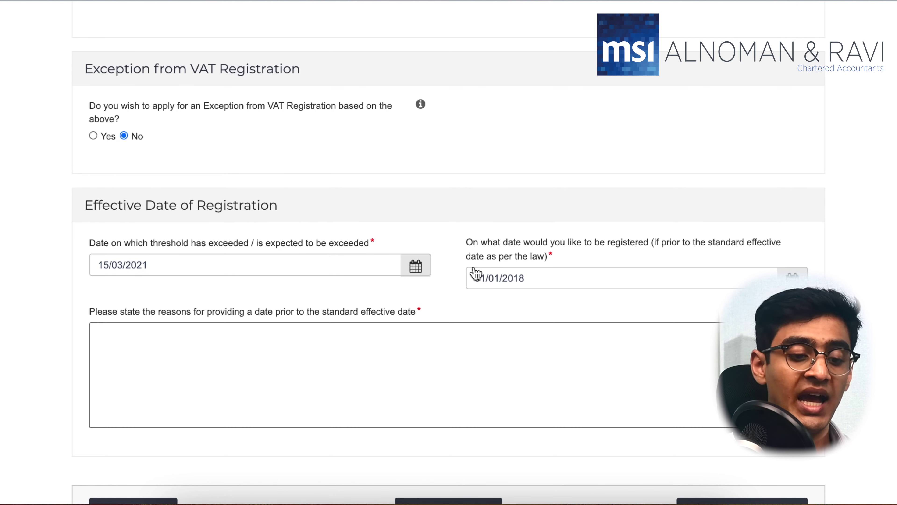
Set the effective registration date to 15/03/2021 and save the step
{"action": "left_click", "coordinate": [513, 279]}
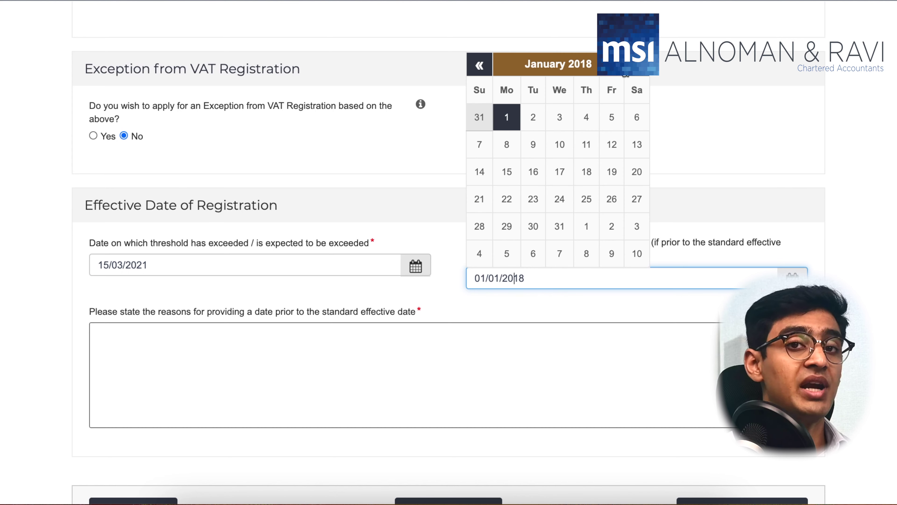
{"action": "left_click", "coordinate": [558, 63]}
{"action": "left_click", "coordinate": [633, 174]}
{"action": "left_click", "coordinate": [633, 174]}
{"action": "left_click", "coordinate": [633, 174]}
{"action": "left_click", "coordinate": [633, 174]}
{"action": "left_click", "coordinate": [486, 174]}
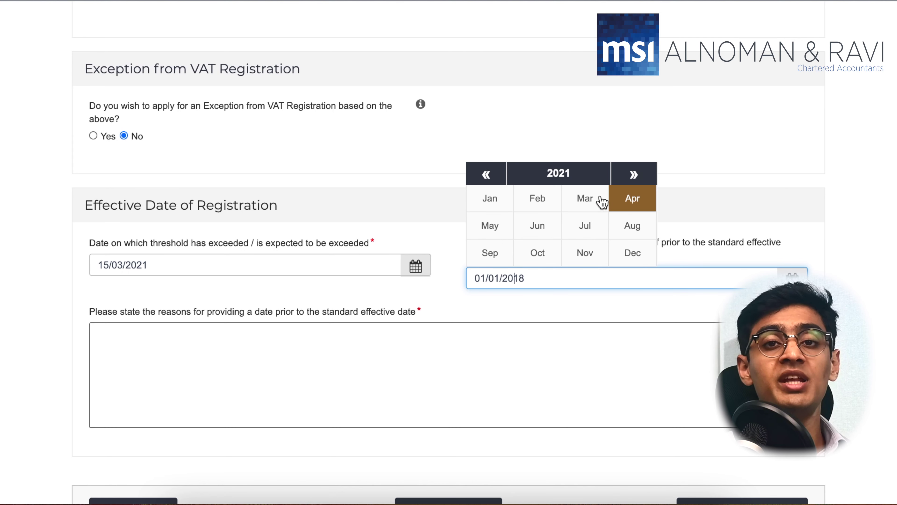
{"action": "left_click", "coordinate": [585, 199]}
{"action": "left_click", "coordinate": [507, 171]}
{"action": "left_click", "coordinate": [406, 338]}
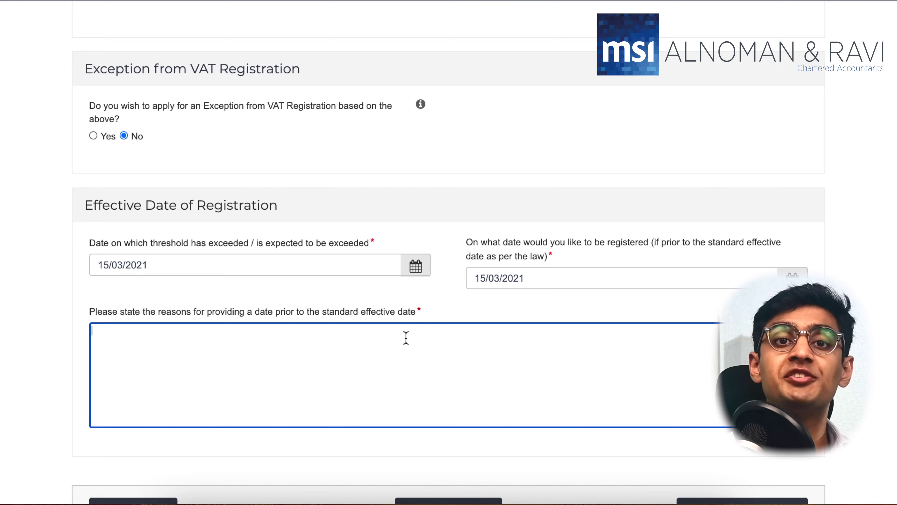
{"action": "scroll", "coordinate": [406, 338], "scroll_direction": "down", "scroll_amount": 2}
{"action": "left_click", "coordinate": [698, 459]}
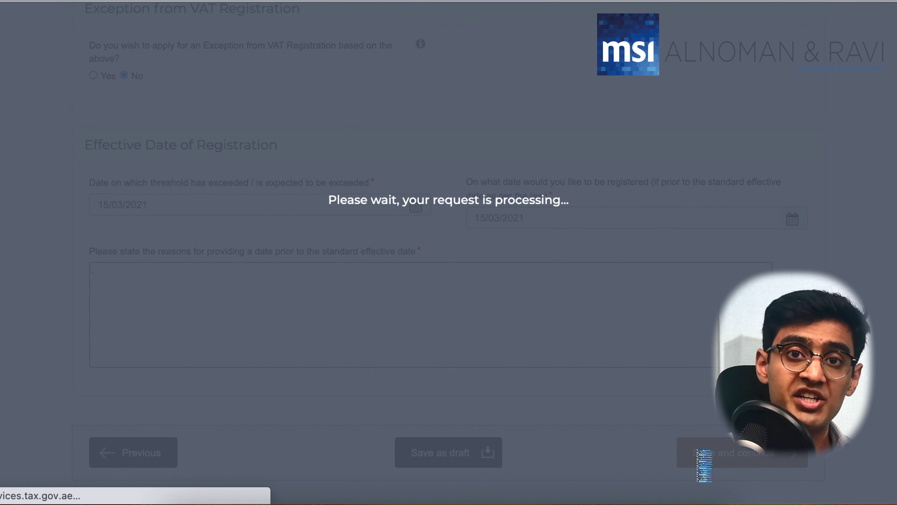
Enter Partner in the authorised signatory's Job Title / Position field
{"action": "scroll", "coordinate": [609, 402], "scroll_direction": "down", "scroll_amount": 5}
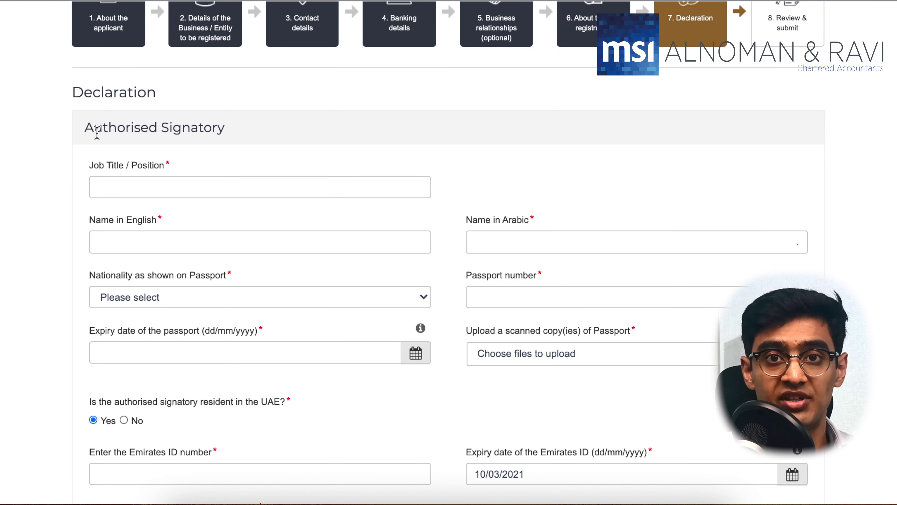
{"action": "left_click_drag", "start_coordinate": [89, 128], "coordinate": [195, 135]}
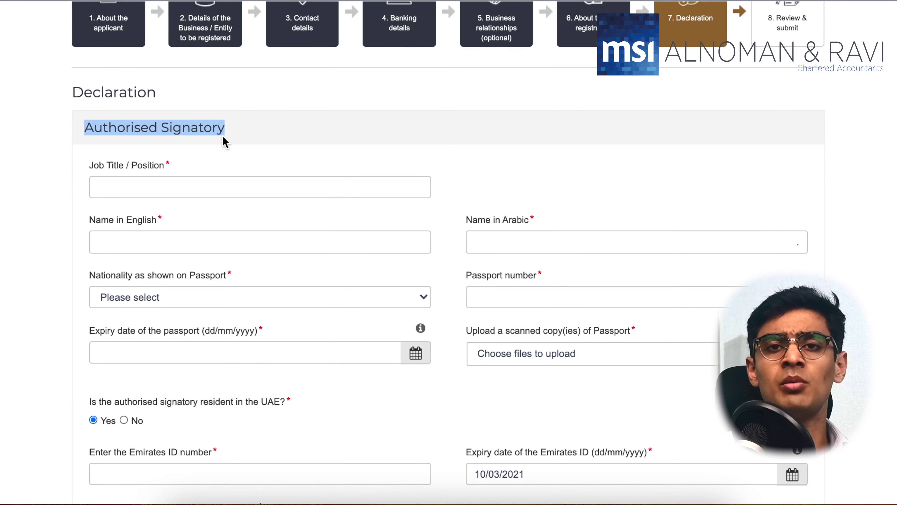
{"action": "left_click", "coordinate": [203, 184]}
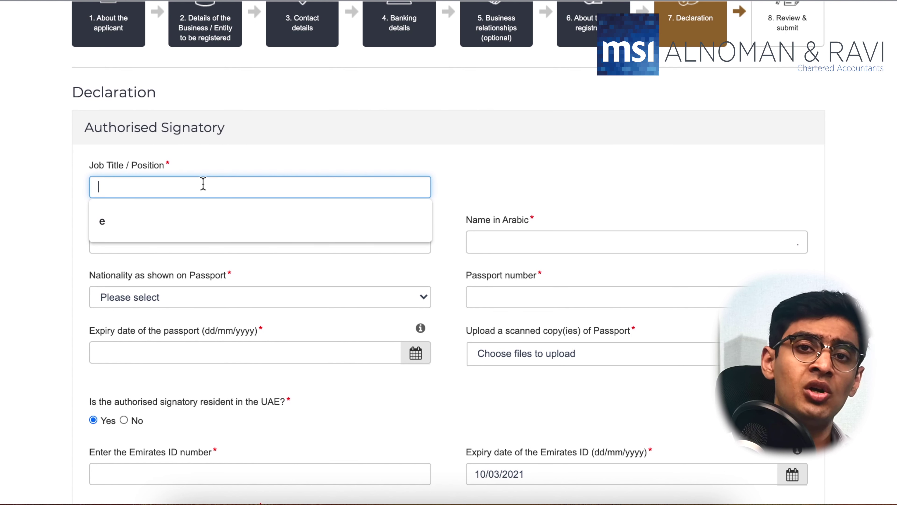
{"action": "type", "text": "Partner"}
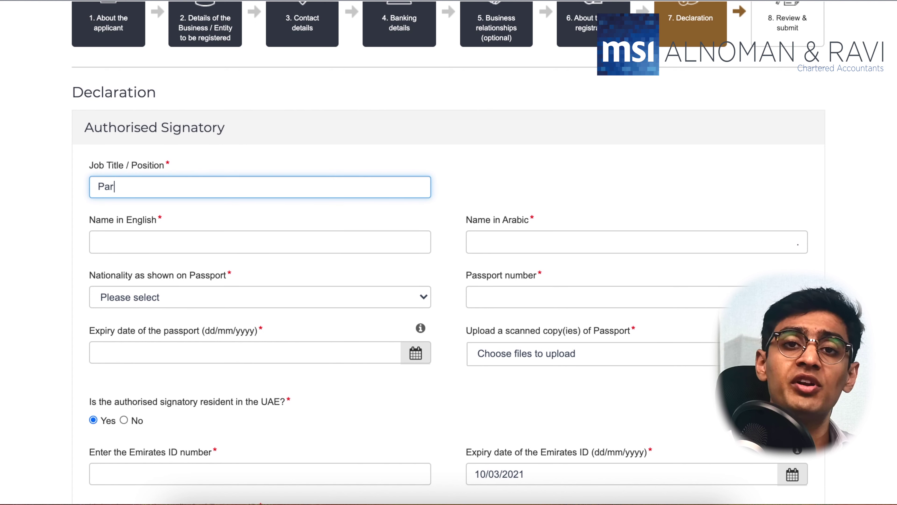
{"action": "key", "text": "BackSpace"}
{"action": "key", "text": "BackSpace"}
{"action": "key", "text": "BackSpace"}
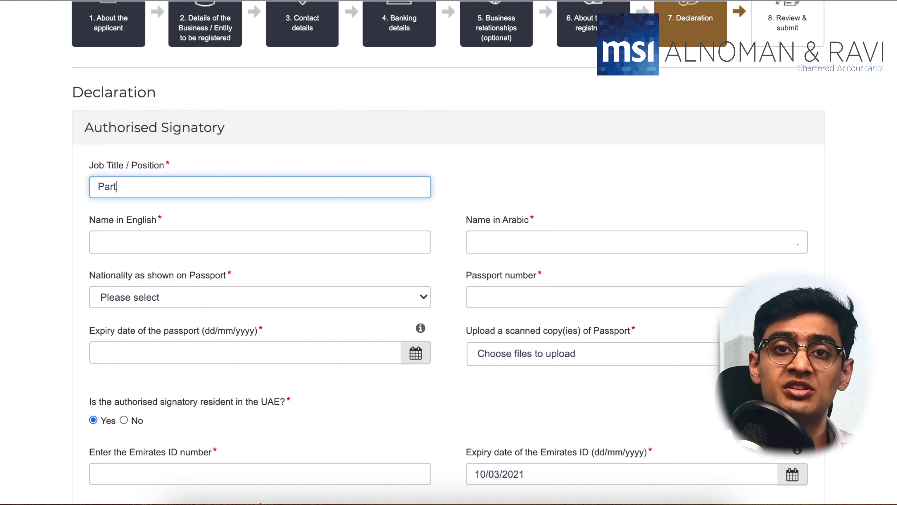
{"action": "type", "text": "ner"}
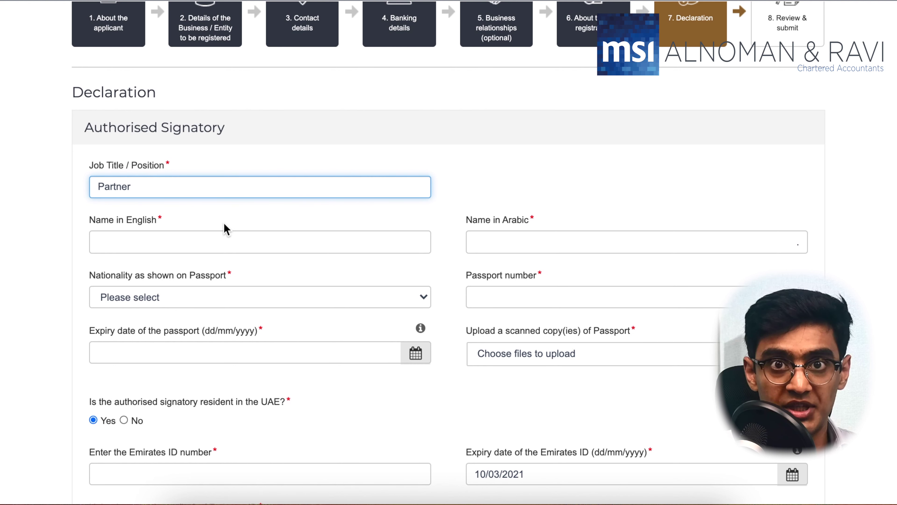
{"action": "scroll", "coordinate": [217, 226], "scroll_direction": "down", "scroll_amount": 3}
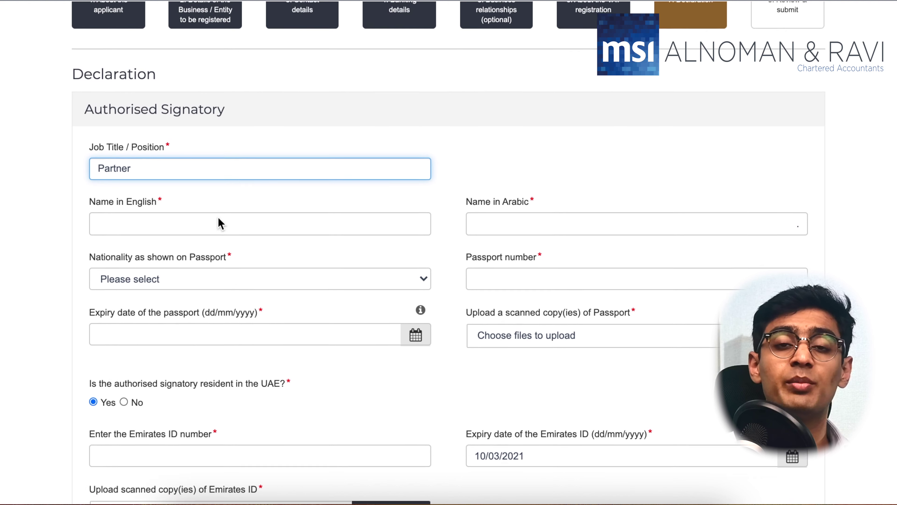
Keep Email as the preferred communication channel and English as the preferred language
{"action": "scroll", "coordinate": [219, 218], "scroll_direction": "down", "scroll_amount": 3}
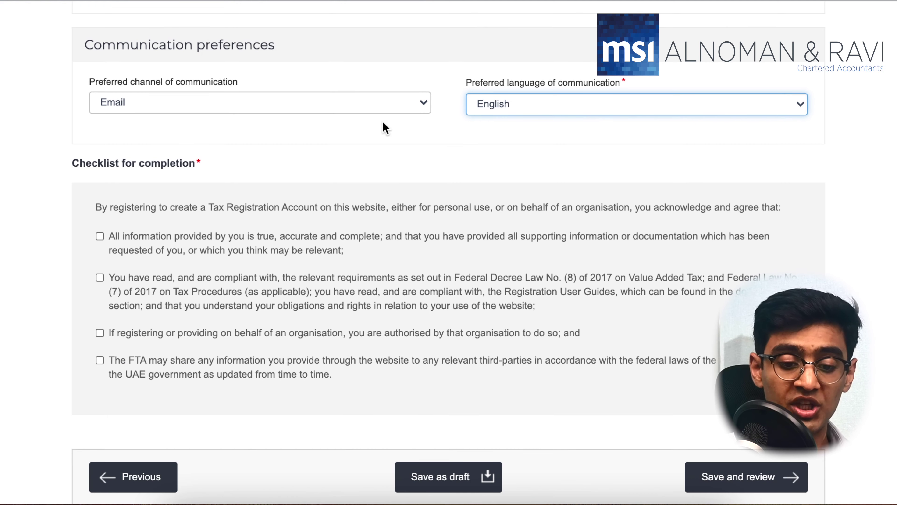
{"action": "left_click", "coordinate": [387, 104]}
{"action": "left_click", "coordinate": [475, 117]}
{"action": "left_click", "coordinate": [475, 106]}
{"action": "left_click", "coordinate": [502, 102]}
Tick all four declaration checklist statements and save to proceed to review
{"action": "left_click", "coordinate": [185, 245]}
{"action": "left_click", "coordinate": [123, 297]}
{"action": "left_click", "coordinate": [128, 336]}
{"action": "left_click", "coordinate": [128, 370]}
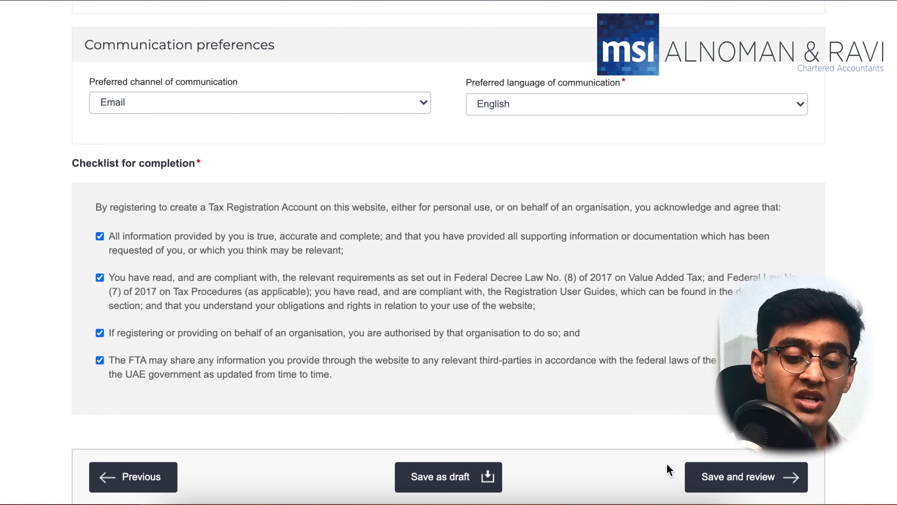
{"action": "left_click", "coordinate": [706, 477]}
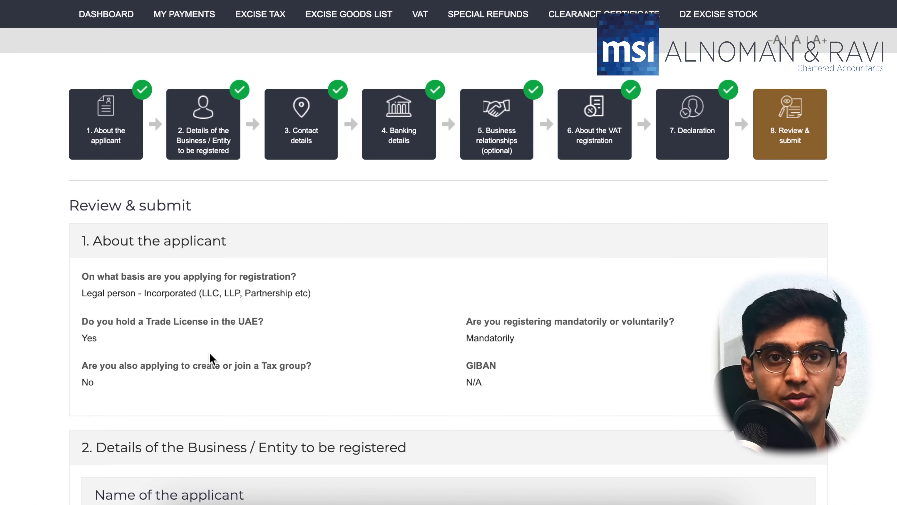
{"action": "scroll", "coordinate": [209, 353], "scroll_direction": "down", "scroll_amount": 20}
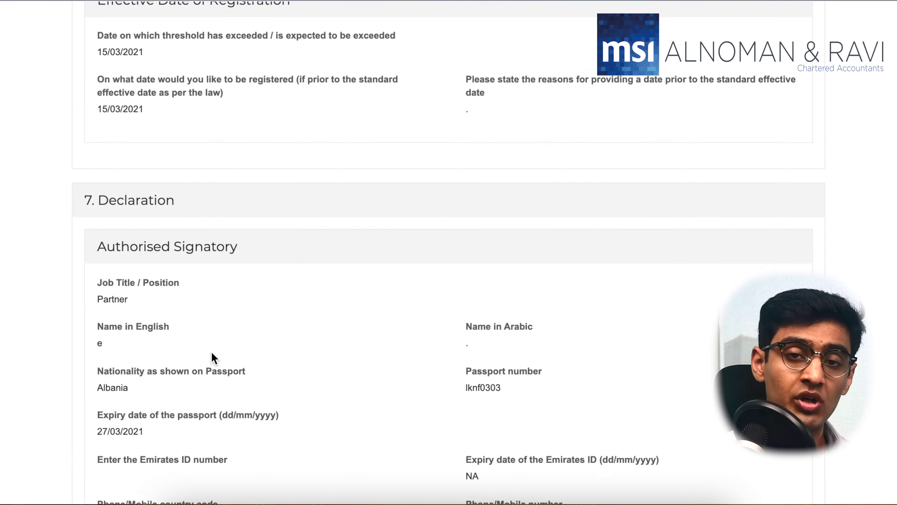